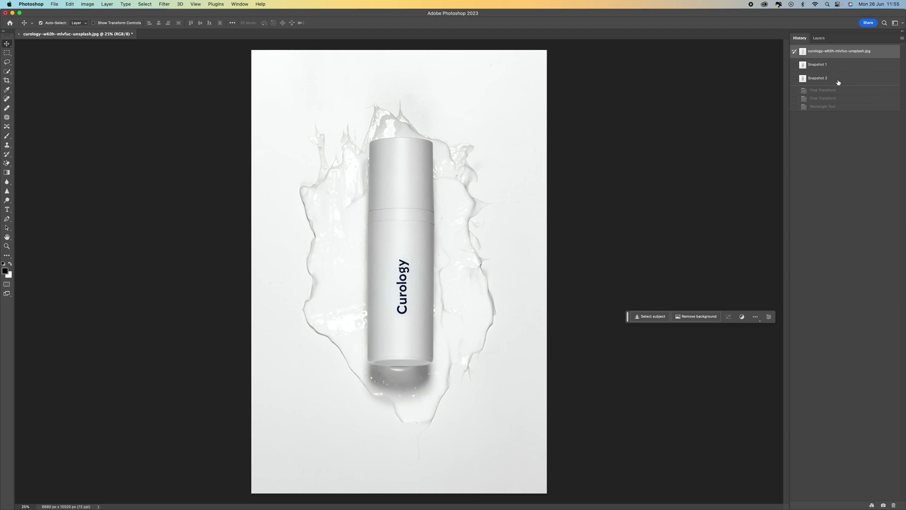
Compare the patterned bottle in Snapshot 2 with the original image snapshot, finishing on the original
{"action": "left_click", "coordinate": [838, 83]}
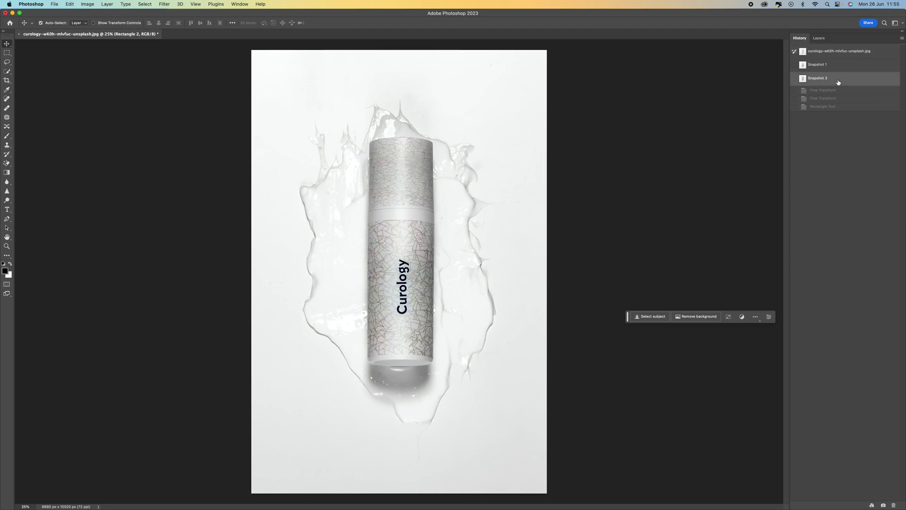
{"action": "left_click", "coordinate": [840, 55]}
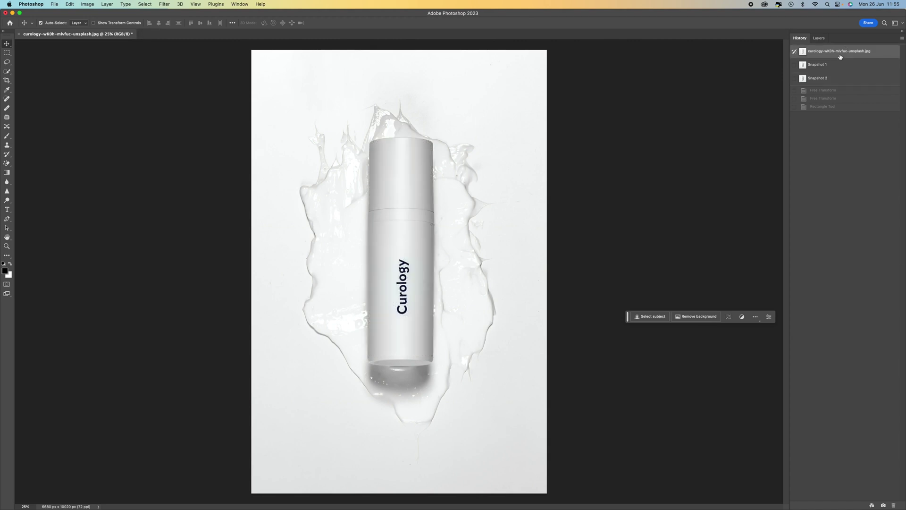
{"action": "left_click", "coordinate": [837, 79]}
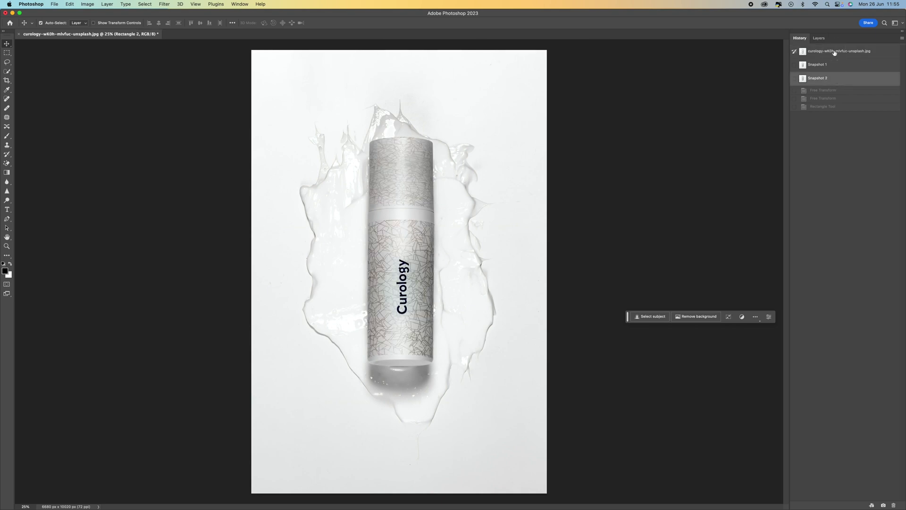
{"action": "left_click", "coordinate": [835, 53]}
Draw a red-filled rectangle about 1999 × 3190 px over the bottle's lower body, slightly wider than the bottle
{"action": "left_click_drag", "start_coordinate": [628, 316], "coordinate": [604, 396]}
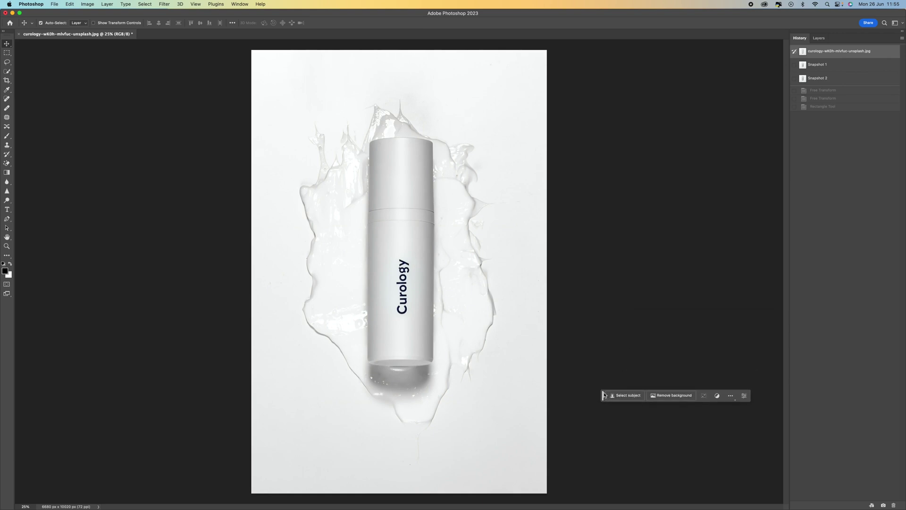
{"action": "left_click", "coordinate": [8, 257]}
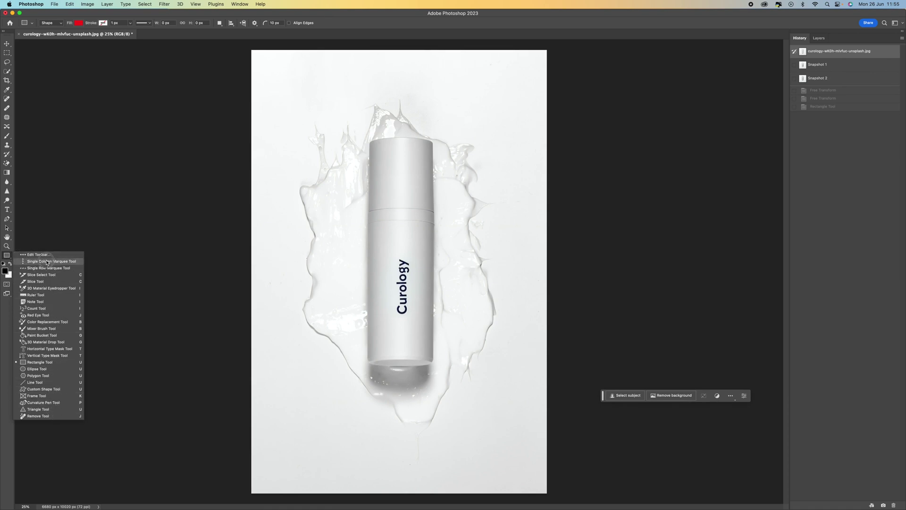
{"action": "left_click", "coordinate": [65, 365]}
{"action": "left_click_drag", "start_coordinate": [358, 223], "coordinate": [446, 360]}
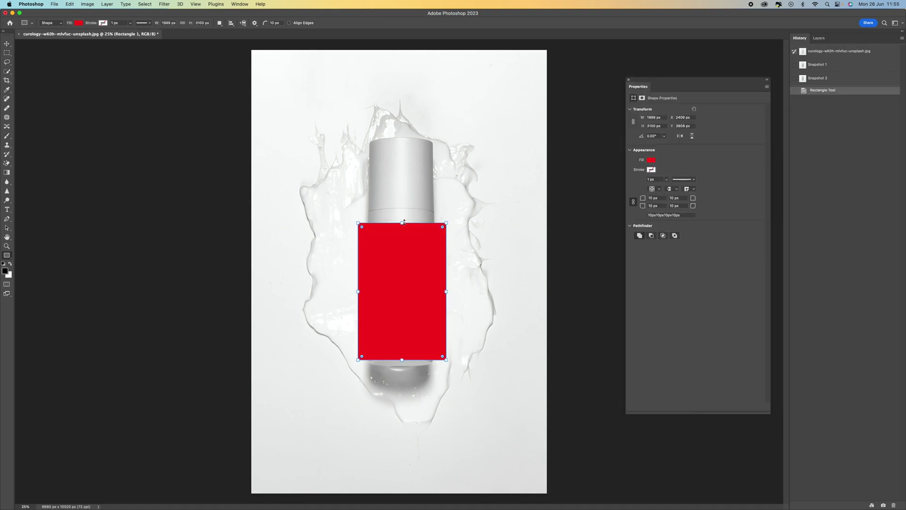
{"action": "left_click_drag", "start_coordinate": [402, 222], "coordinate": [401, 218]}
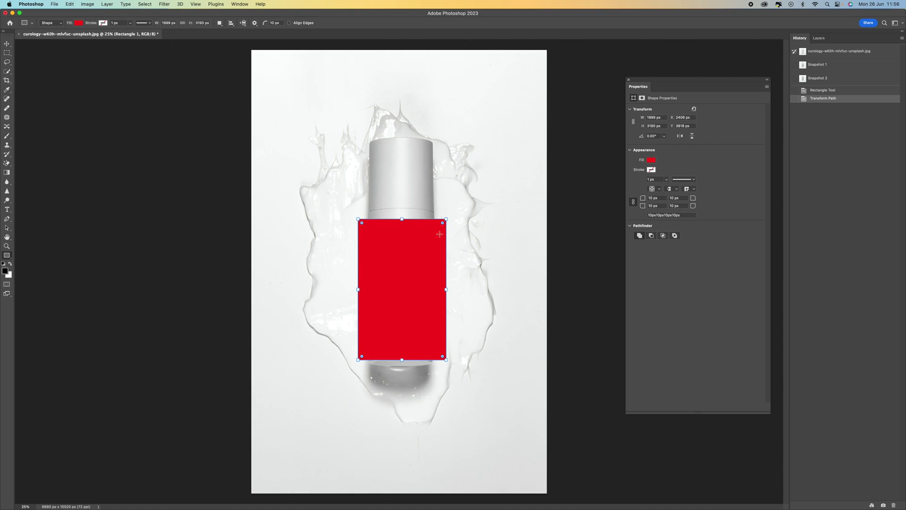
{"action": "left_click", "coordinate": [78, 24]}
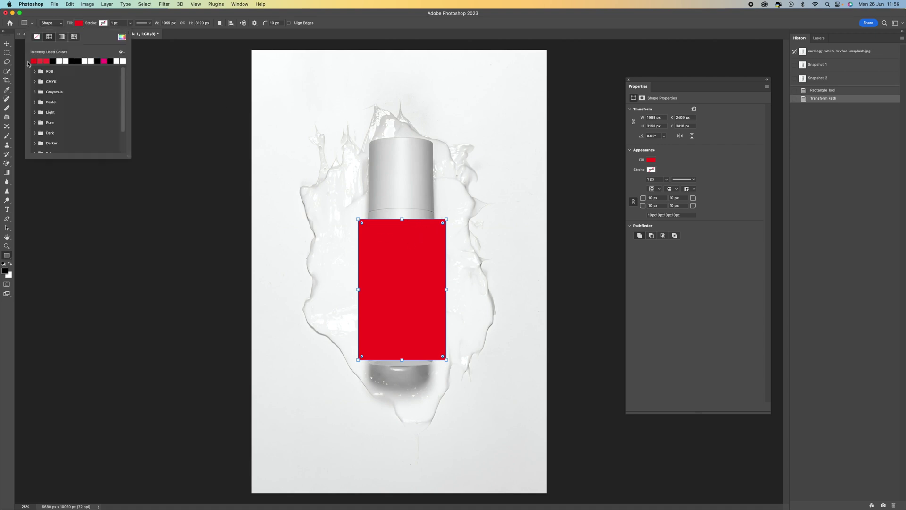
{"action": "left_click", "coordinate": [184, 127]}
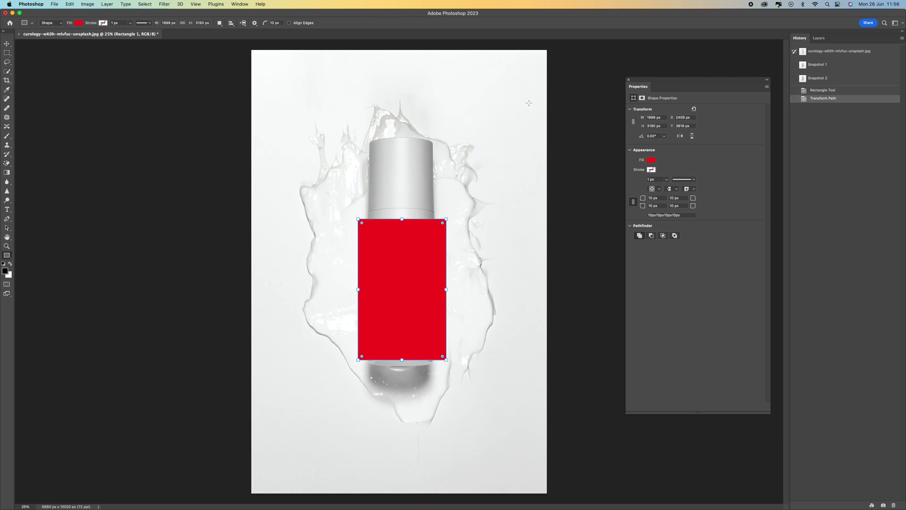
Convert the red rectangle layer to a smart object and lower its opacity to 48%
{"action": "left_click", "coordinate": [819, 38]}
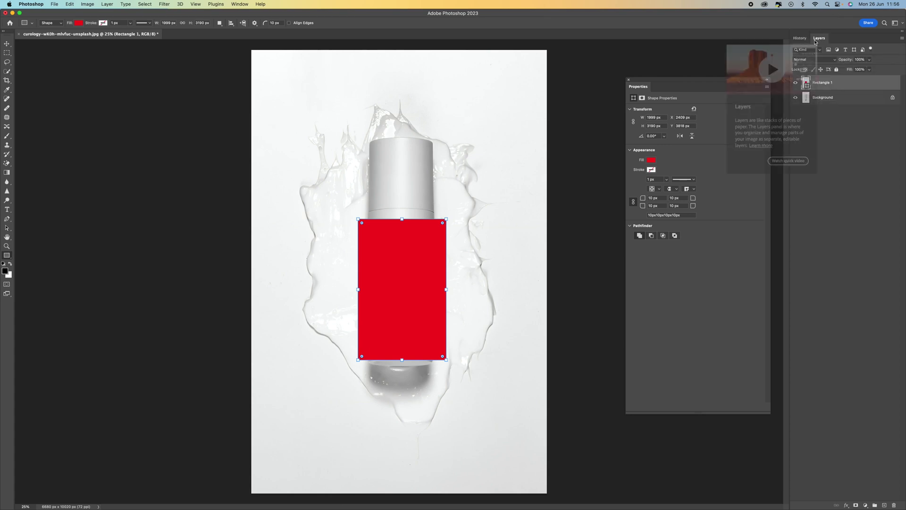
{"action": "key", "text": "Escape"}
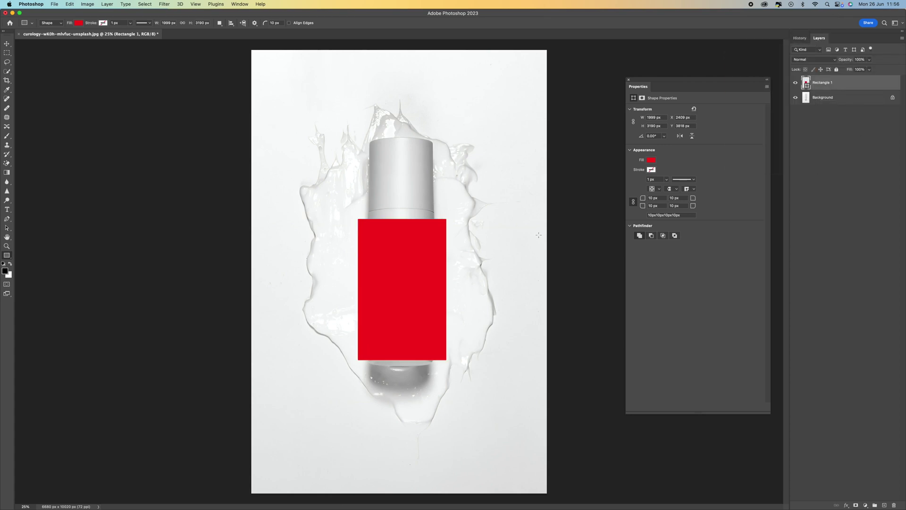
{"action": "right_click", "coordinate": [839, 83]}
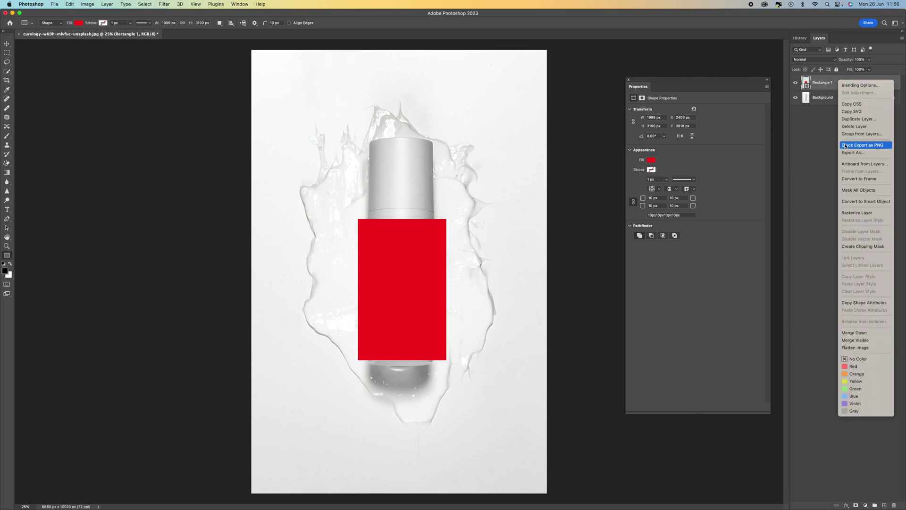
{"action": "left_click", "coordinate": [854, 201]}
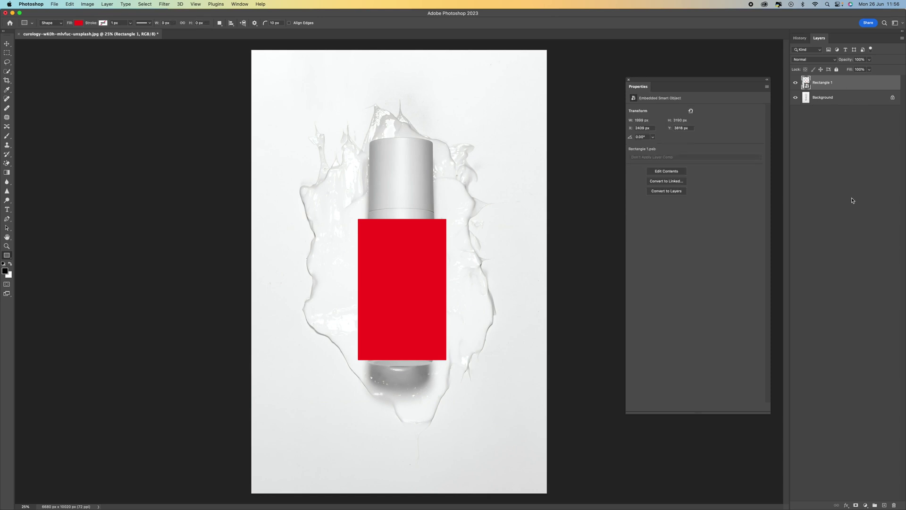
{"action": "left_click", "coordinate": [869, 70]}
{"action": "left_click_drag", "start_coordinate": [871, 70], "coordinate": [854, 71]}
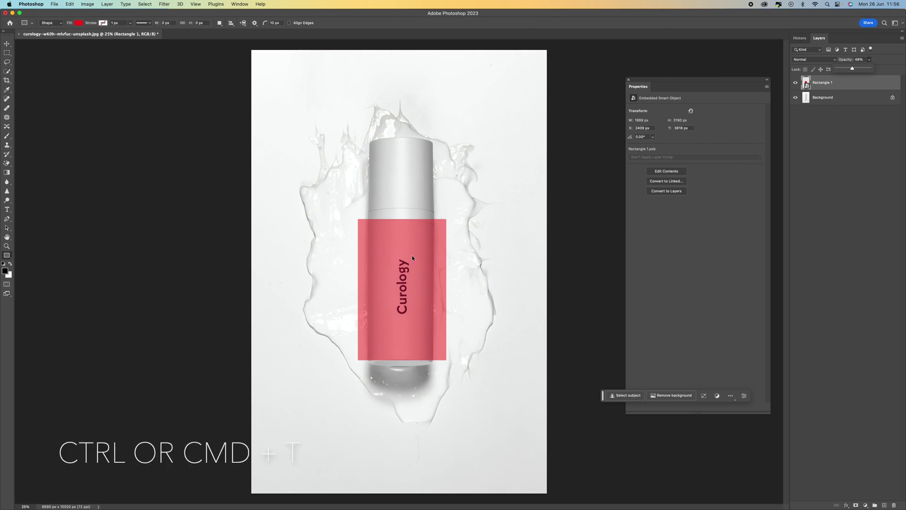
Start a free transform on the rectangle and apply the Cylinder warp preset
{"action": "key", "text": "super+t"}
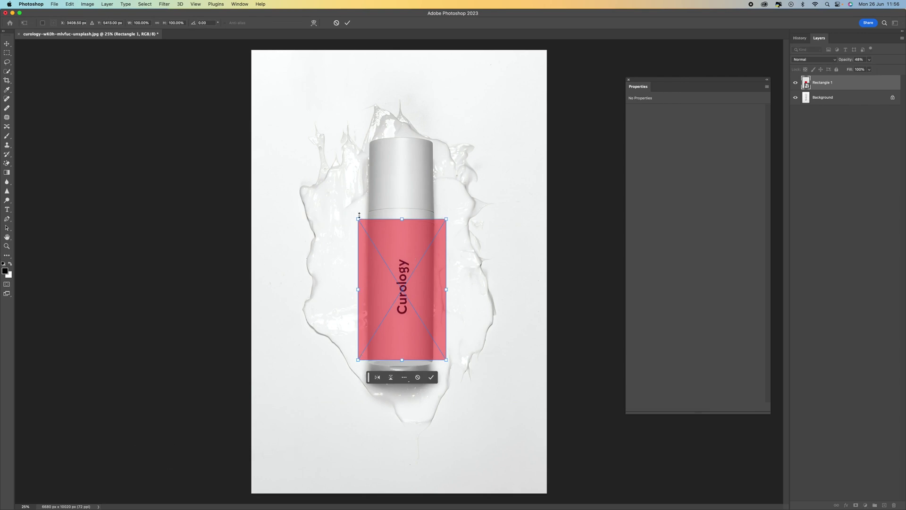
{"action": "right_click", "coordinate": [407, 252]}
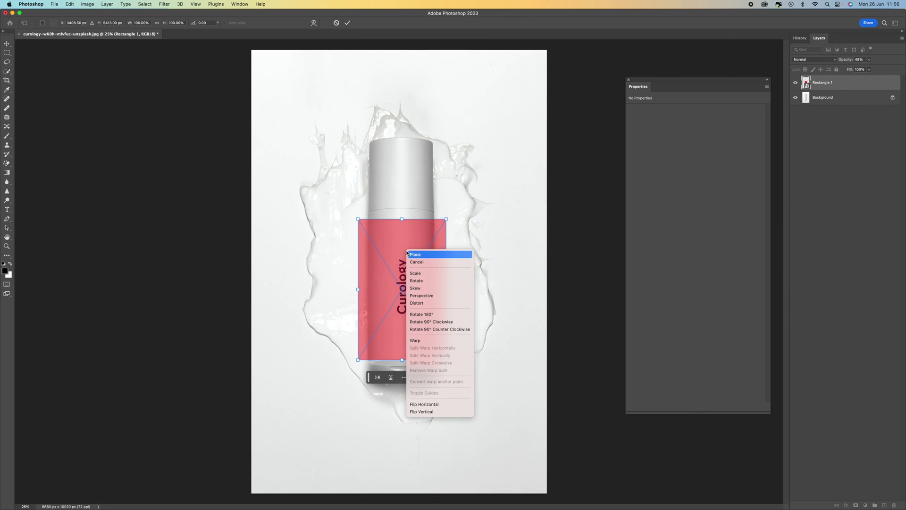
{"action": "left_click", "coordinate": [417, 341]}
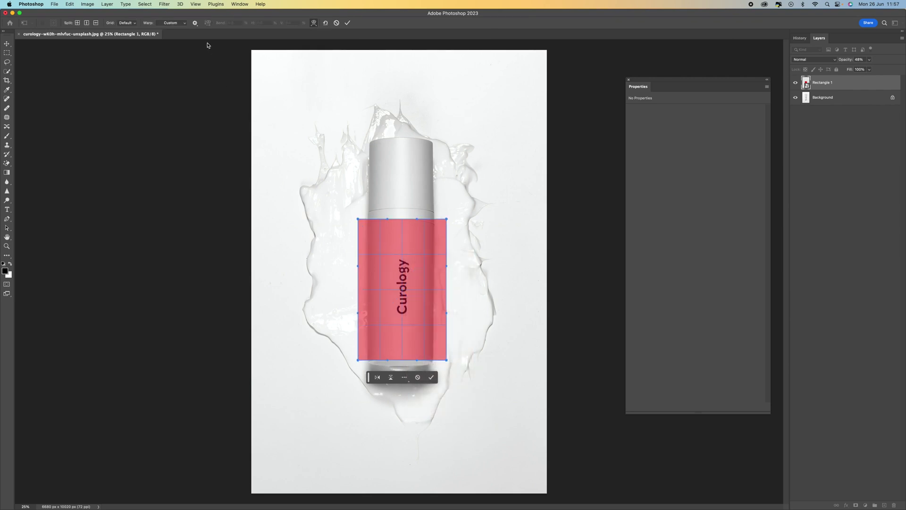
{"action": "left_click", "coordinate": [196, 26]}
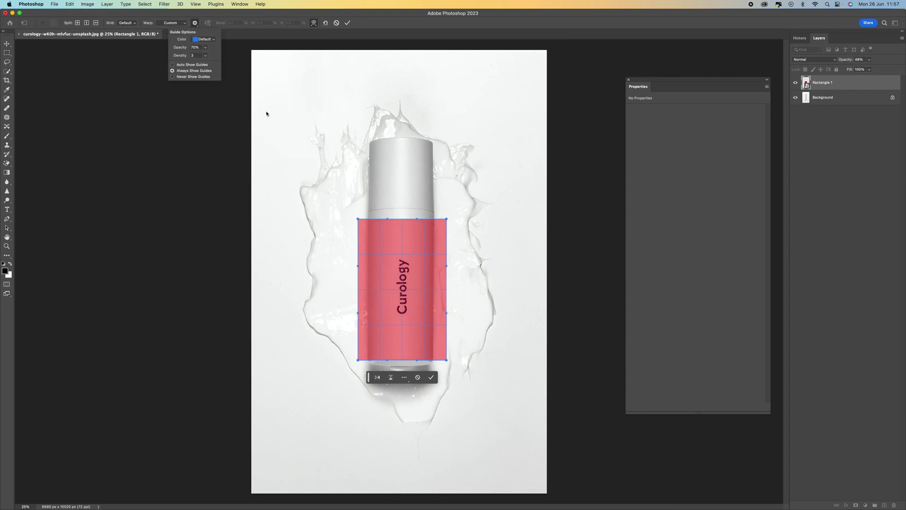
{"action": "left_click", "coordinate": [175, 23]}
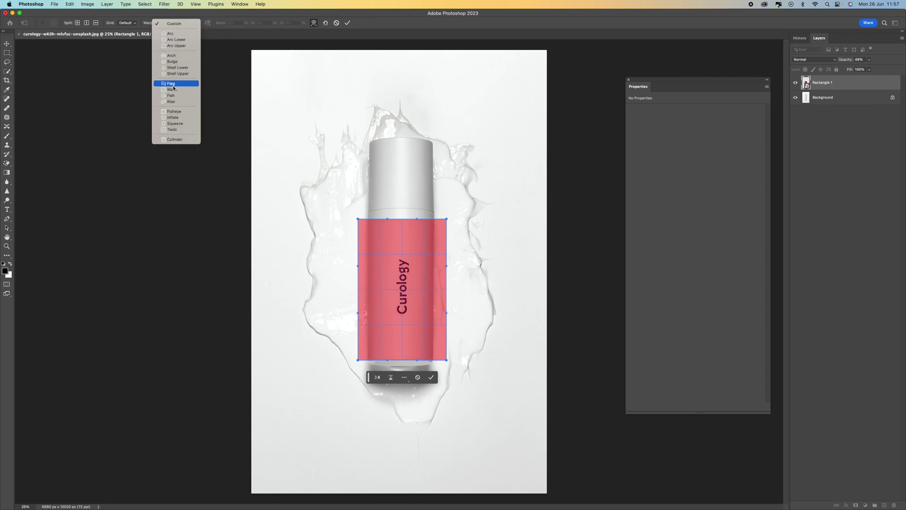
{"action": "left_click", "coordinate": [175, 139]}
Shape the cylinder warp so the rectangle's sides and curved ends follow the bottle's lower body
{"action": "left_click_drag", "start_coordinate": [417, 264], "coordinate": [416, 252]}
{"action": "mouse_move", "coordinate": [449, 211]}
{"action": "left_mouse_down"}
{"action": "mouse_move", "coordinate": [443, 203]}
{"action": "mouse_move", "coordinate": [444, 213]}
{"action": "left_mouse_up"}
{"action": "left_click_drag", "start_coordinate": [367, 341], "coordinate": [360, 339]}
{"action": "left_click_drag", "start_coordinate": [401, 367], "coordinate": [416, 325]}
{"action": "left_click_drag", "start_coordinate": [407, 248], "coordinate": [434, 229]}
{"action": "left_click_drag", "start_coordinate": [400, 318], "coordinate": [401, 355]}
Fine-tune the cylinder warp's corners and upper curve to align with the bottle's edges and the seam below the cap
{"action": "key", "text": "super+plus"}
{"action": "key", "text": "super+plus"}
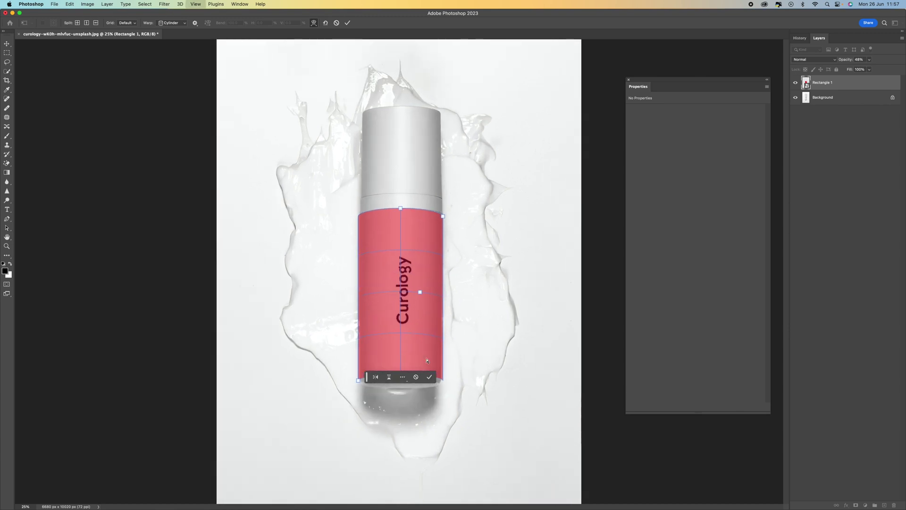
{"action": "left_click_drag", "start_coordinate": [470, 181], "coordinate": [471, 180]}
{"action": "left_click_drag", "start_coordinate": [333, 448], "coordinate": [335, 444]}
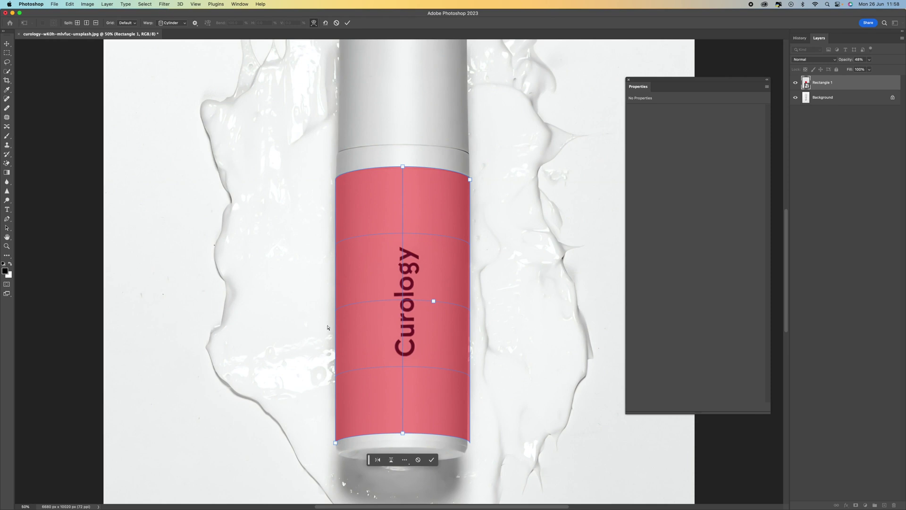
{"action": "left_click_drag", "start_coordinate": [404, 167], "coordinate": [405, 171]}
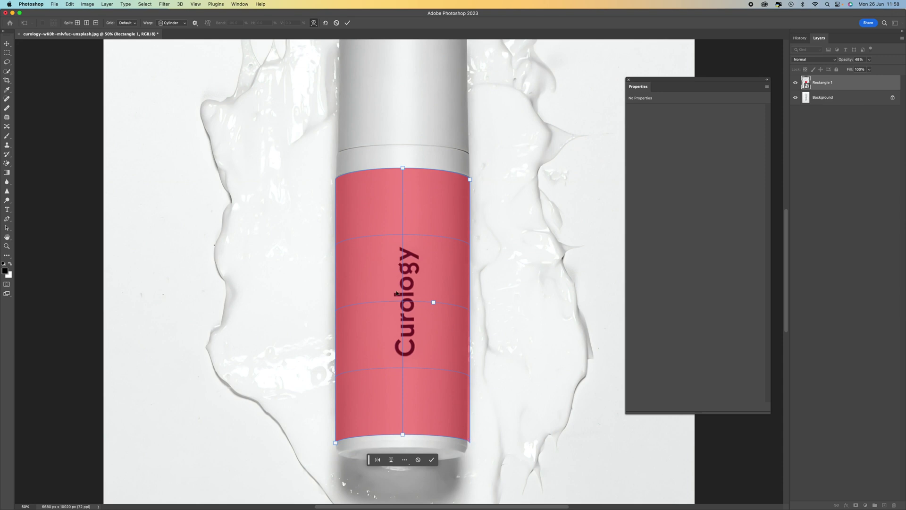
Adjust the label's corners with a Perspective transform to match the bottle's slight taper, and commit the transformation
{"action": "right_click", "coordinate": [377, 291]}
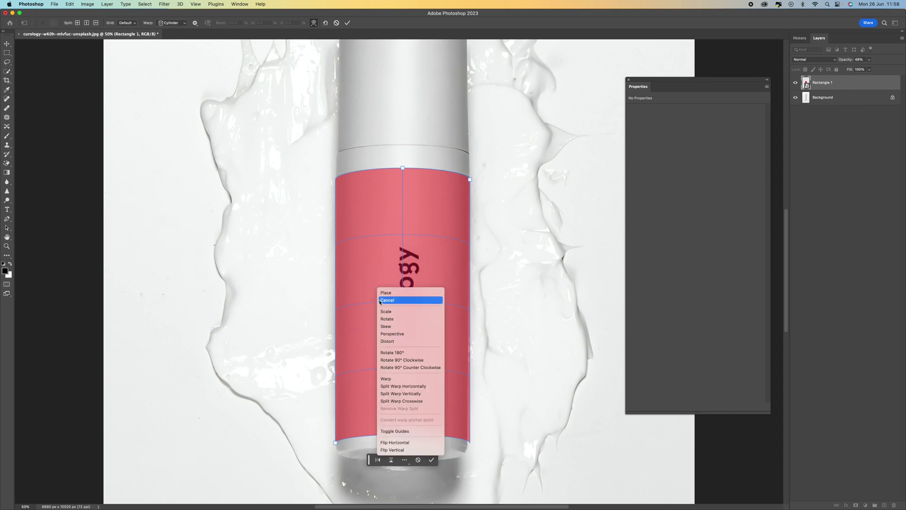
{"action": "left_click", "coordinate": [406, 335]}
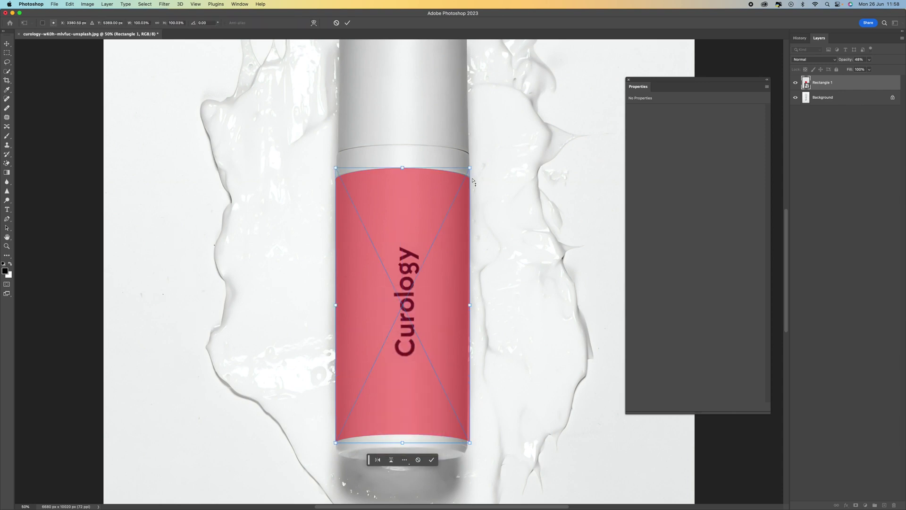
{"action": "left_click_drag", "start_coordinate": [470, 442], "coordinate": [468, 442]}
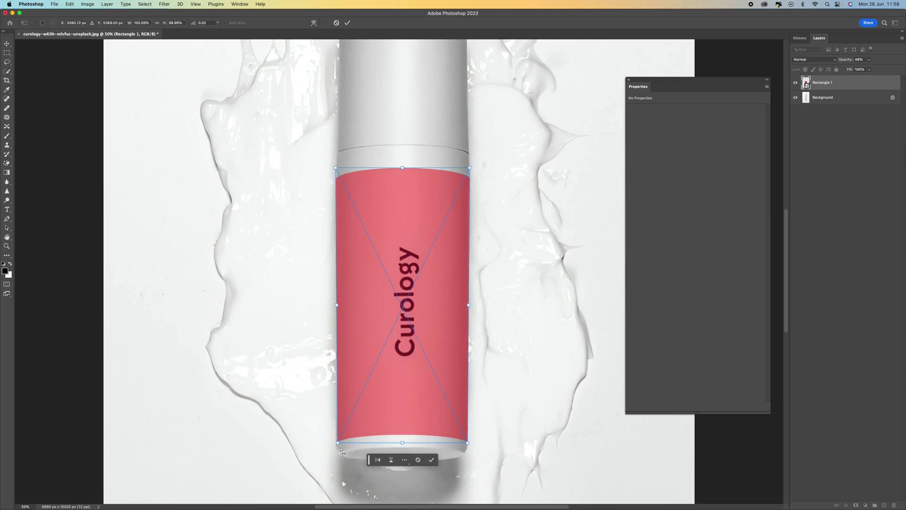
{"action": "left_click_drag", "start_coordinate": [338, 443], "coordinate": [337, 442]}
{"action": "left_click_drag", "start_coordinate": [335, 168], "coordinate": [334, 166]}
{"action": "left_click_drag", "start_coordinate": [470, 168], "coordinate": [470, 167]}
{"action": "left_click_drag", "start_coordinate": [402, 167], "coordinate": [404, 172]}
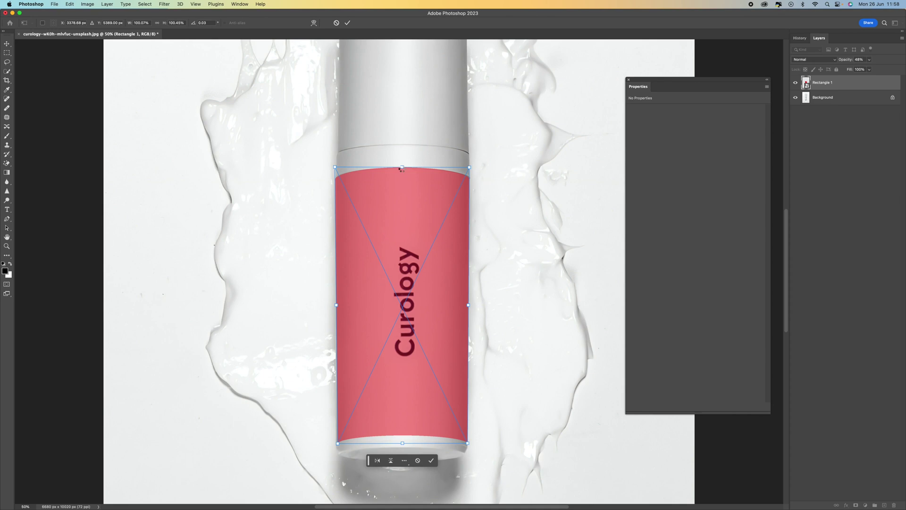
{"action": "key", "text": "Return"}
Toggle the rectangle layer's visibility to check its fit against the bottle underneath
{"action": "left_click", "coordinate": [796, 83]}
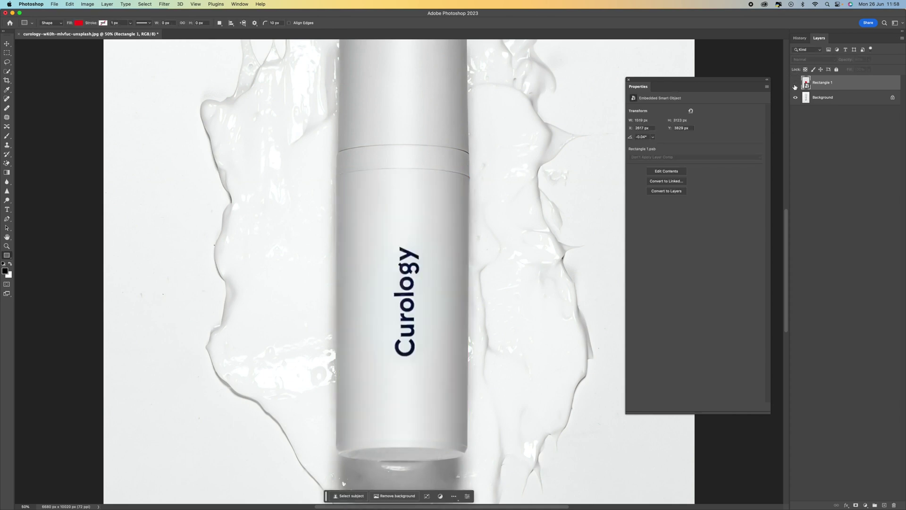
{"action": "left_click", "coordinate": [796, 83]}
{"action": "left_click", "coordinate": [796, 83]}
{"action": "left_click", "coordinate": [796, 84]}
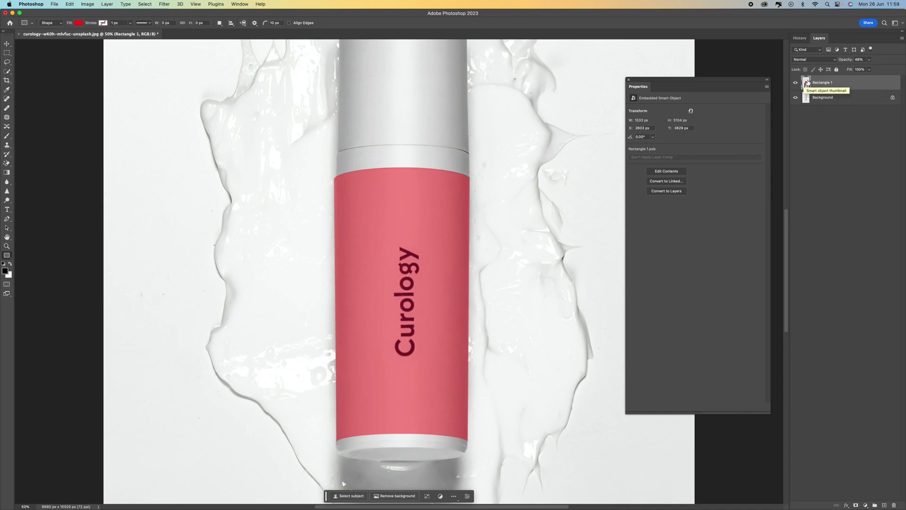
Open the rectangle's smart object contents and place the black line-pattern JPEG from the Desktop as an embedded image
{"action": "double_click", "coordinate": [806, 84]}
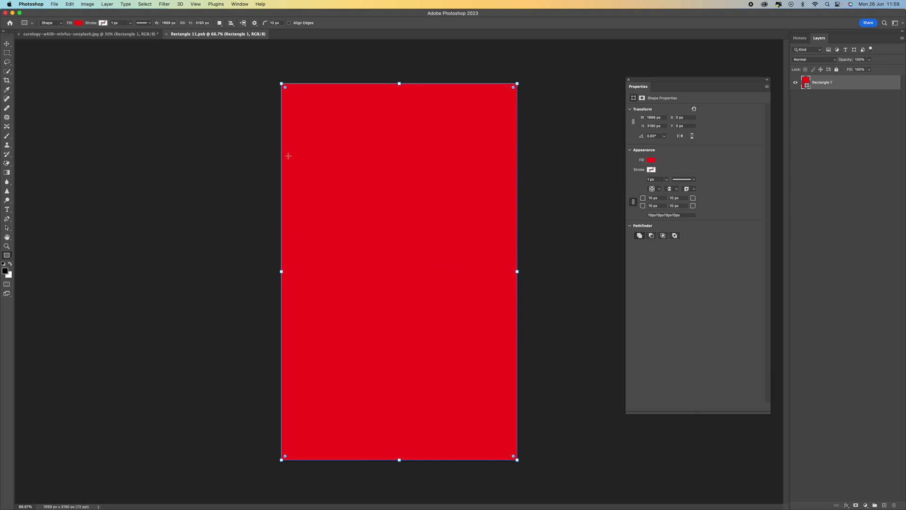
{"action": "left_click", "coordinate": [55, 3]}
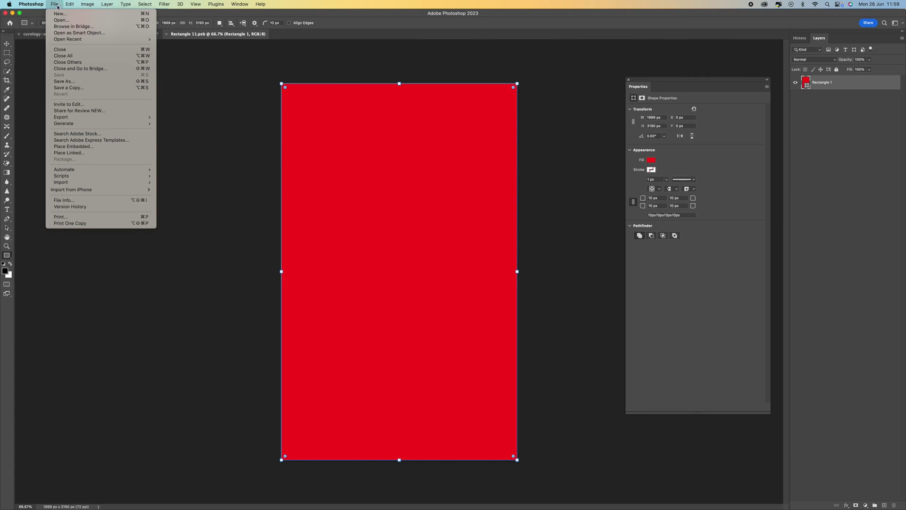
{"action": "left_click", "coordinate": [85, 147]}
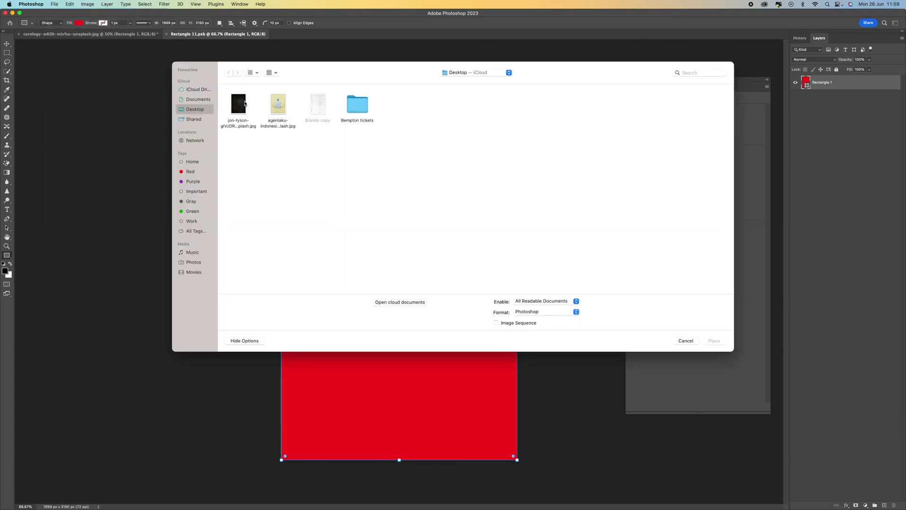
{"action": "left_click", "coordinate": [232, 107]}
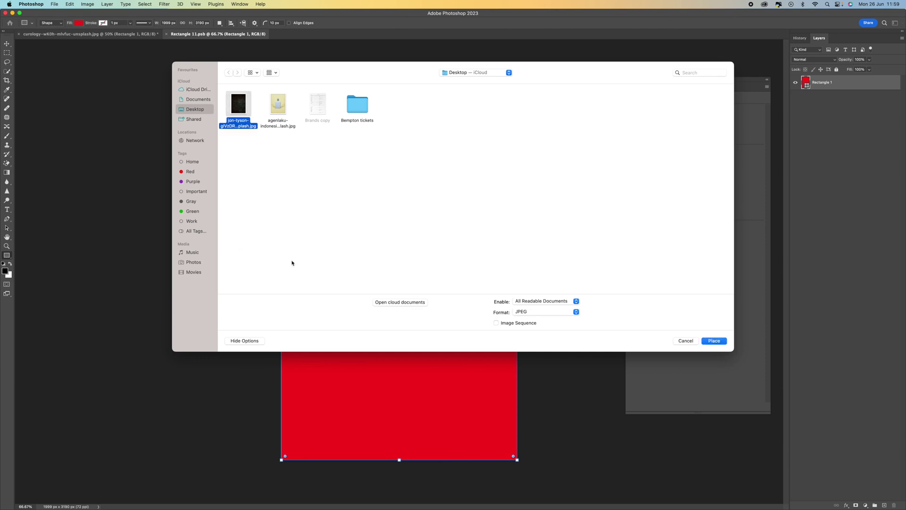
{"action": "left_click", "coordinate": [714, 341]}
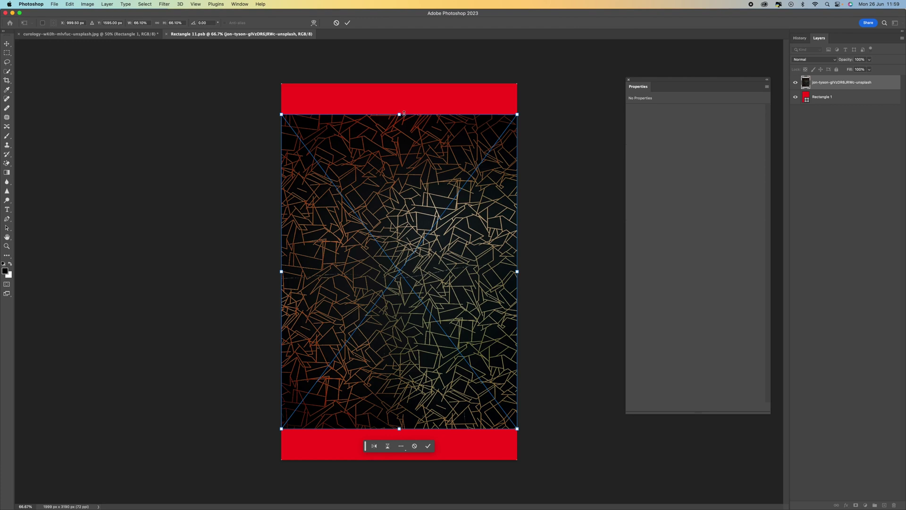
Stretch the placed pattern vertically to cover the whole red rectangle and commit the placement
{"action": "left_click_drag", "start_coordinate": [401, 114], "coordinate": [396, 94]}
{"action": "left_click_drag", "start_coordinate": [399, 427], "coordinate": [399, 461]}
{"action": "key", "text": "Return"}
{"action": "key", "text": "u"}
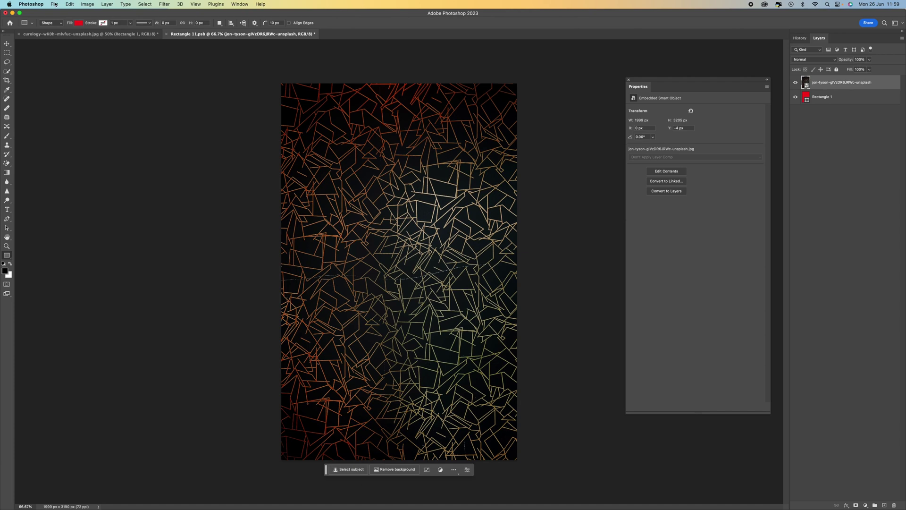
Save the patterned label's smart object contents and return to the bottle photo document
{"action": "left_click", "coordinate": [55, 4]}
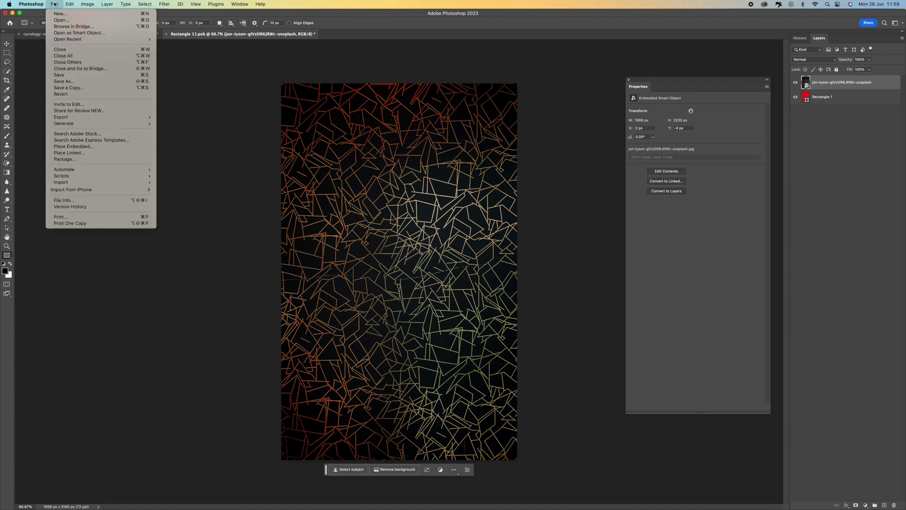
{"action": "left_click", "coordinate": [66, 75]}
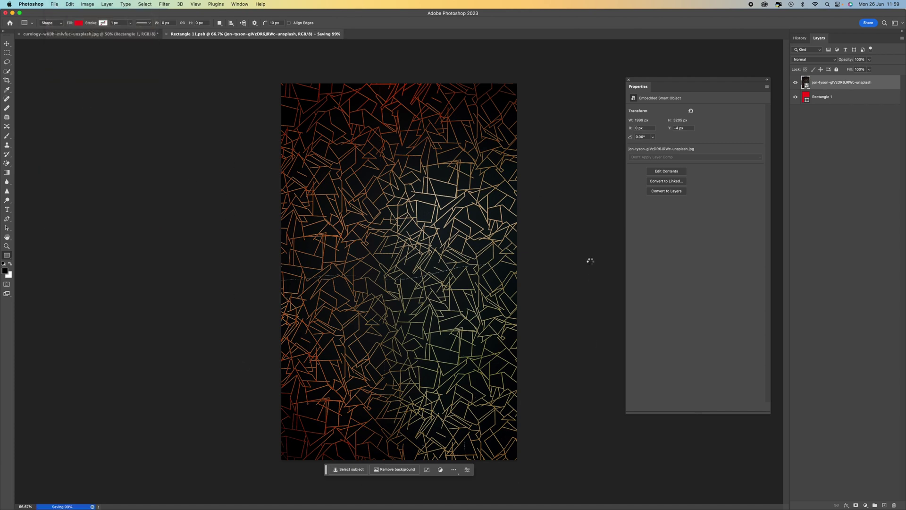
{"action": "left_click", "coordinate": [110, 36]}
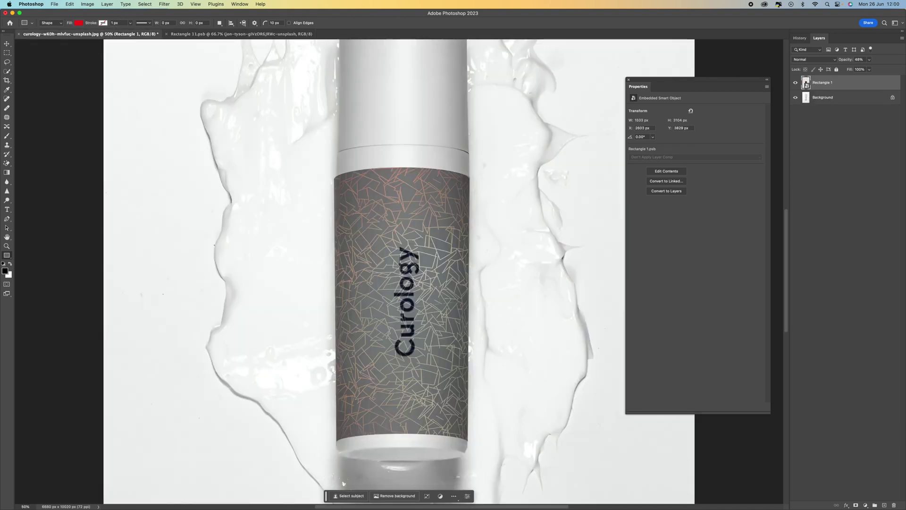
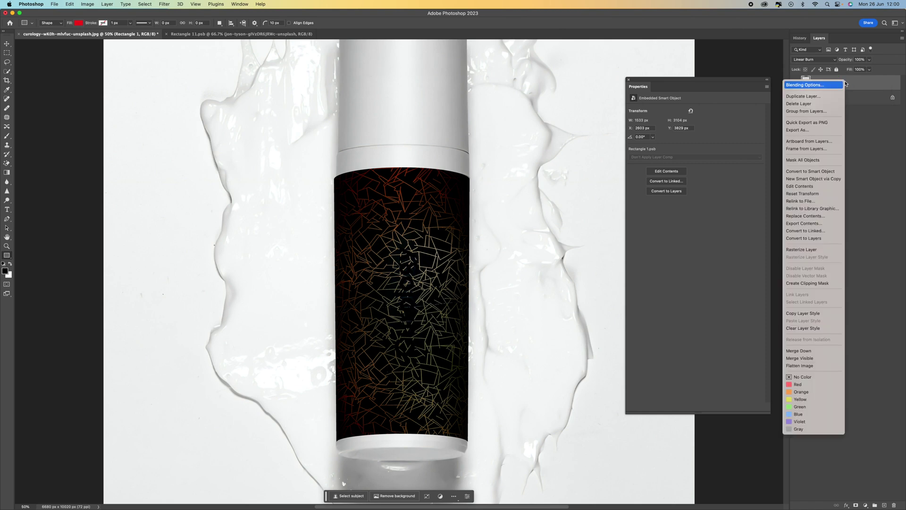
Apply Blend If to the label layer, splitting the underlying whites to 203 / 255 and the current layer's blacks far toward white
{"action": "left_click", "coordinate": [840, 85]}
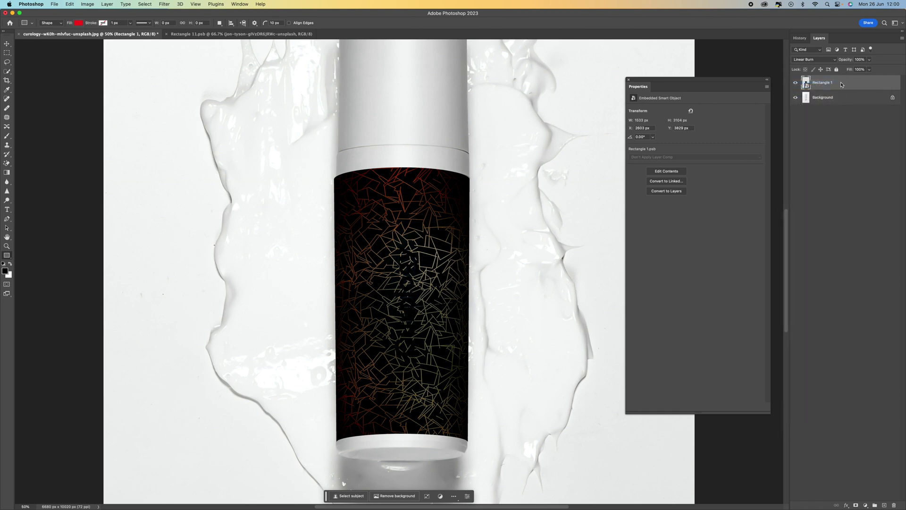
{"action": "left_click_drag", "start_coordinate": [685, 13], "coordinate": [672, 55]}
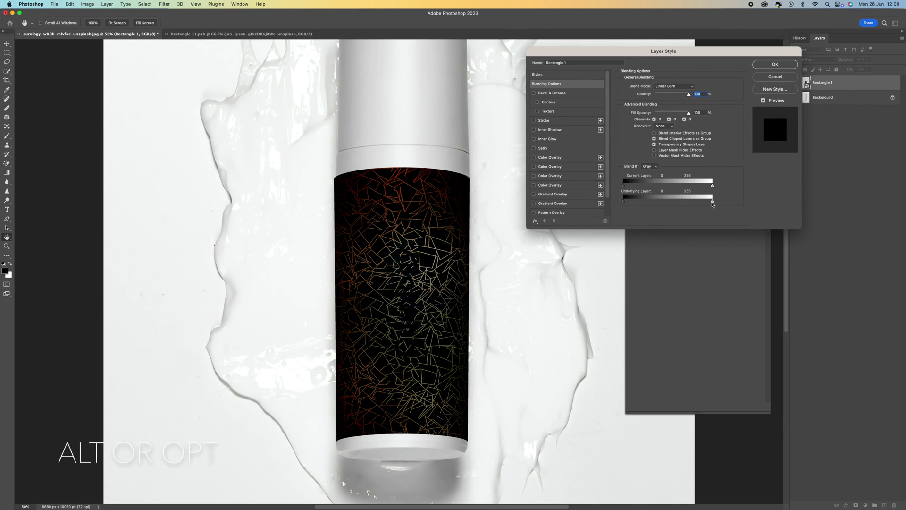
{"action": "left_click_drag", "start_coordinate": [712, 202], "coordinate": [712, 202], "text": "alt"}
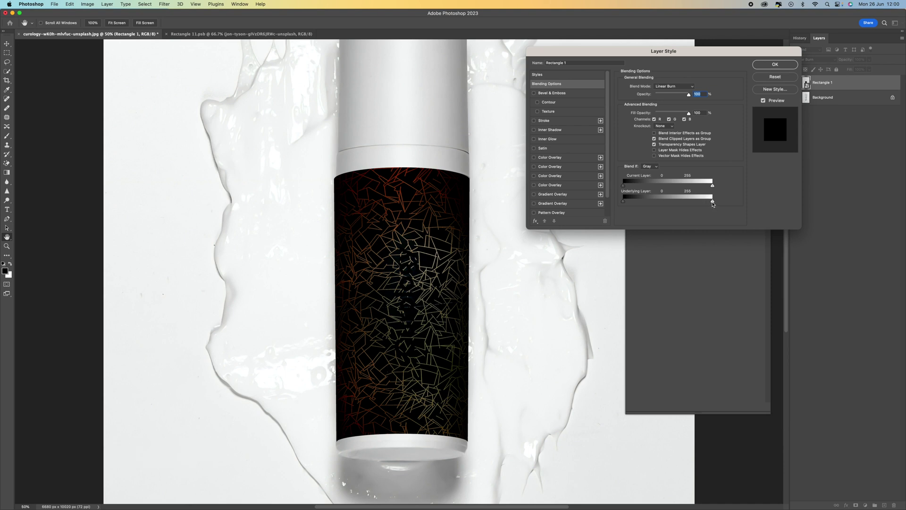
{"action": "left_click_drag", "start_coordinate": [712, 203], "coordinate": [695, 202], "text": "alt"}
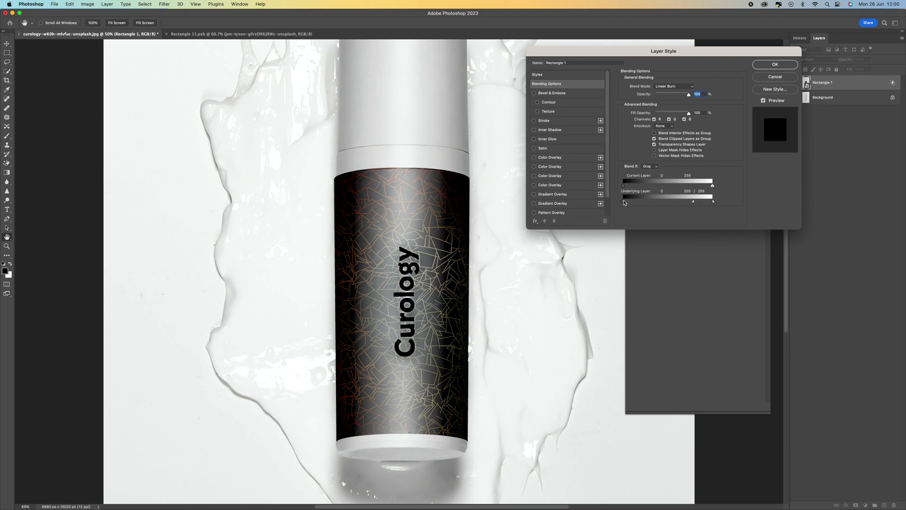
{"action": "left_click_drag", "start_coordinate": [625, 203], "coordinate": [703, 190], "text": "alt"}
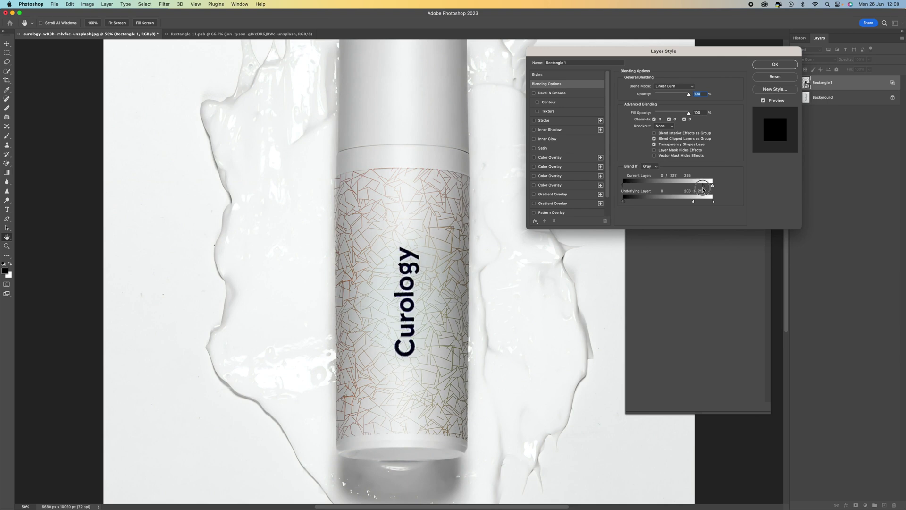
{"action": "mouse_move", "coordinate": [704, 189]}
{"action": "left_mouse_down", "text": "alt"}
{"action": "mouse_move", "coordinate": [713, 187]}
{"action": "mouse_move", "coordinate": [637, 187]}
{"action": "mouse_move", "coordinate": [735, 189]}
{"action": "mouse_move", "coordinate": [671, 187]}
{"action": "mouse_move", "coordinate": [697, 186]}
{"action": "left_mouse_up", "text": "alt"}
{"action": "left_click", "coordinate": [790, 67]}
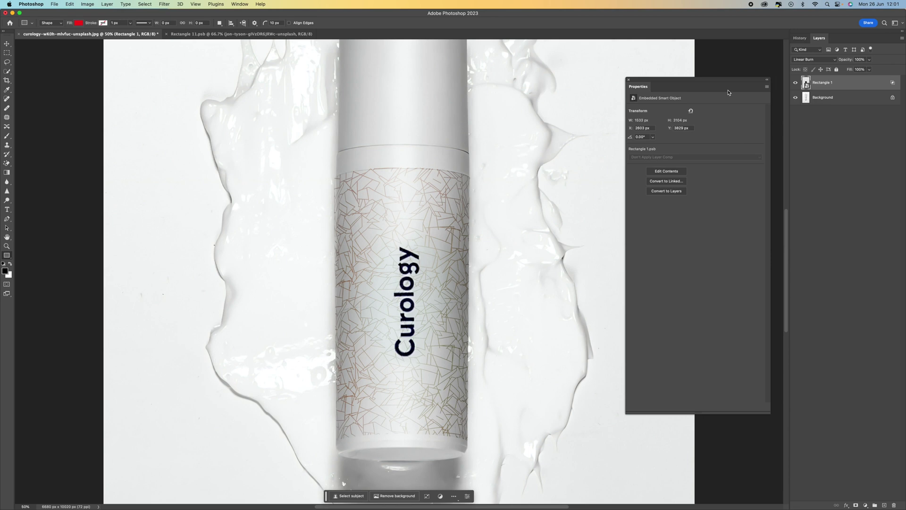
Draw a red rectangle about 1557 × 1784 px over the bottle cap, directly above the Background layer, and convert it to a smart object
{"action": "key", "text": "super+minus"}
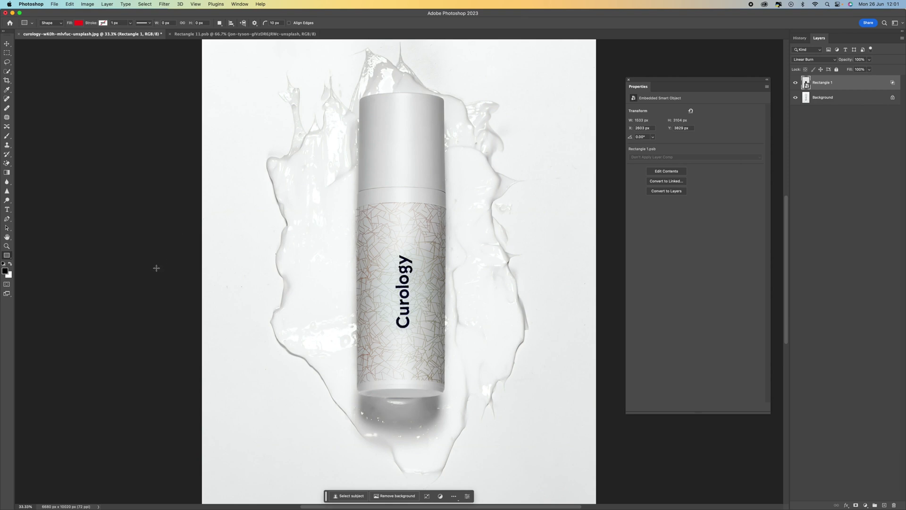
{"action": "key", "text": "alt+bracketleft"}
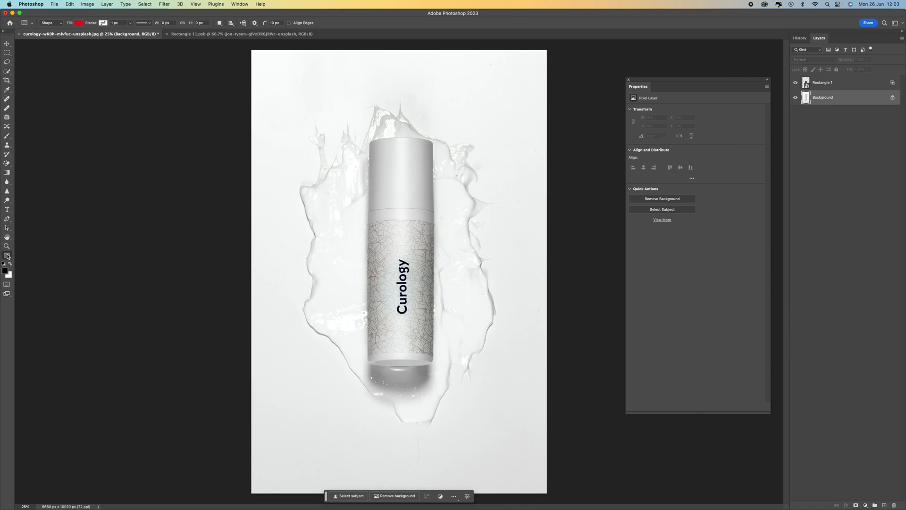
{"action": "left_click", "coordinate": [7, 256]}
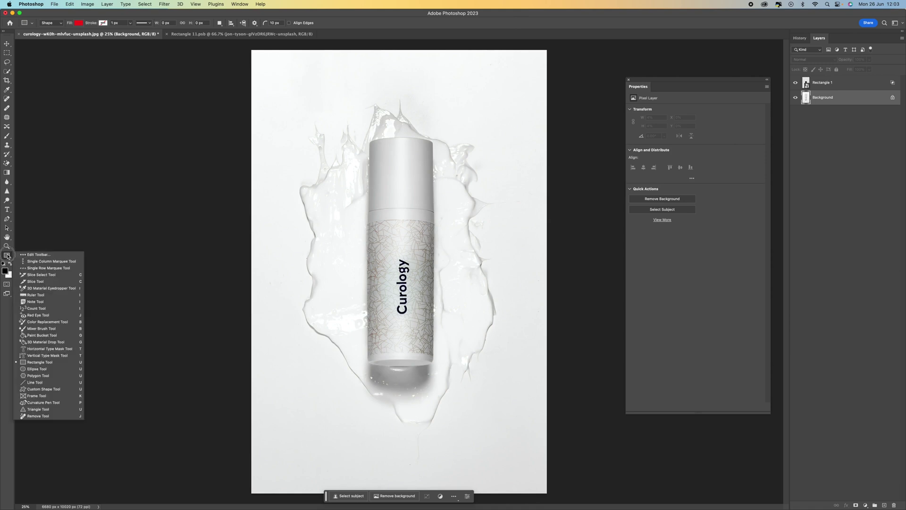
{"action": "left_click", "coordinate": [57, 362]}
{"action": "left_click_drag", "start_coordinate": [369, 137], "coordinate": [437, 215]}
{"action": "right_click", "coordinate": [795, 96]}
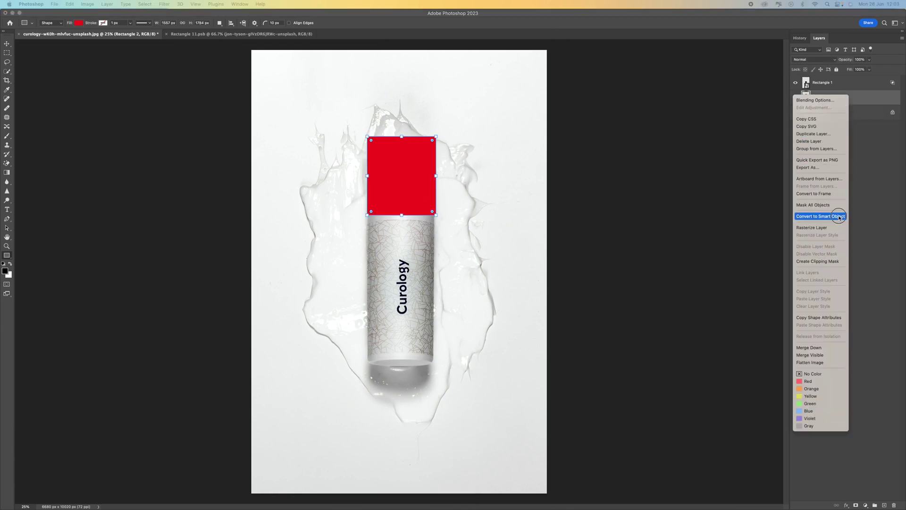
{"action": "left_click", "coordinate": [841, 208]}
Apply a Cylinder warp to the cap rectangle and curve its lower edge upward
{"action": "key", "text": "super+t"}
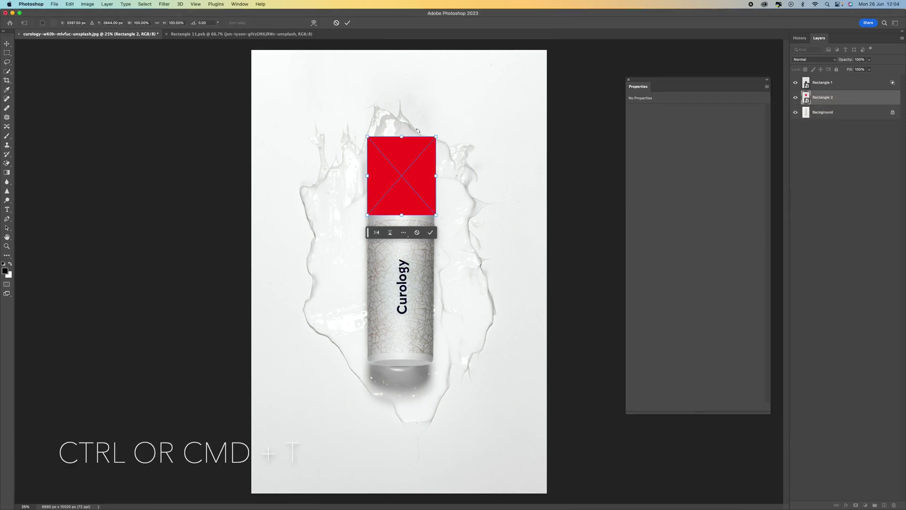
{"action": "right_click", "coordinate": [393, 151]}
{"action": "left_click", "coordinate": [404, 242]}
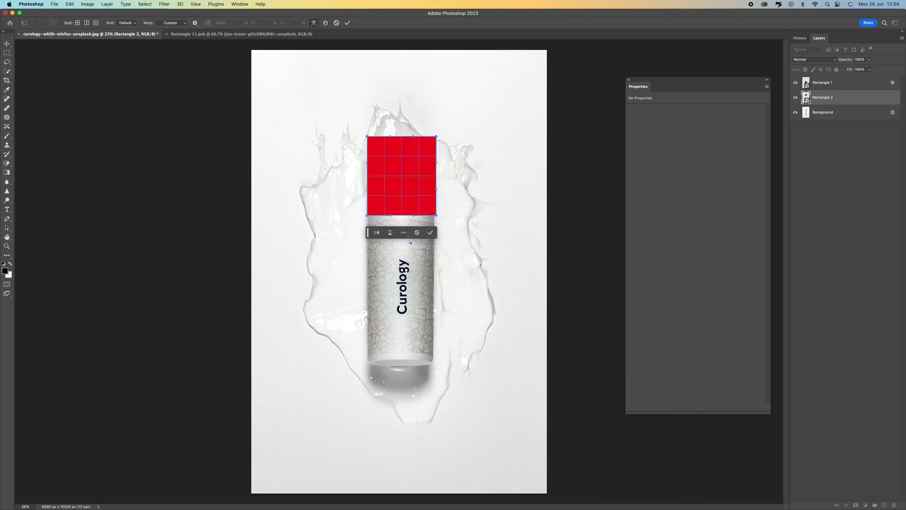
{"action": "left_click", "coordinate": [183, 24]}
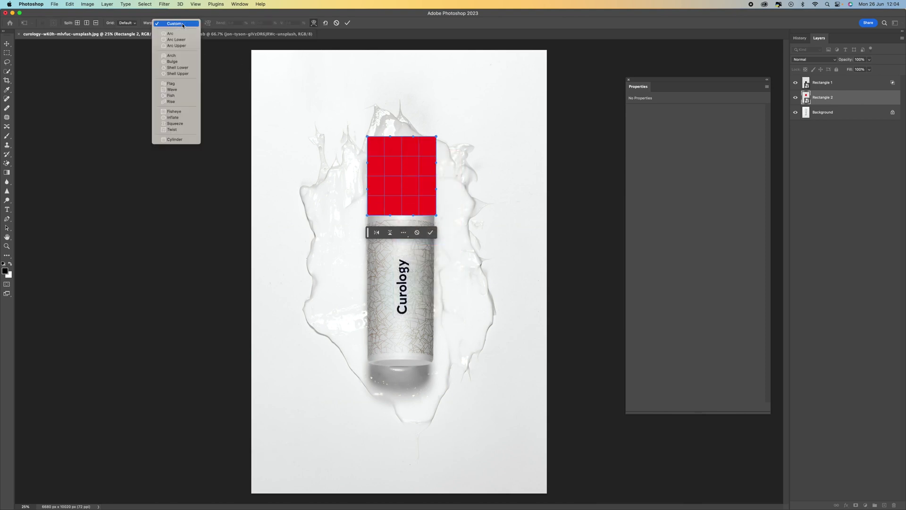
{"action": "left_click", "coordinate": [191, 139]}
{"action": "left_click", "coordinate": [195, 22]}
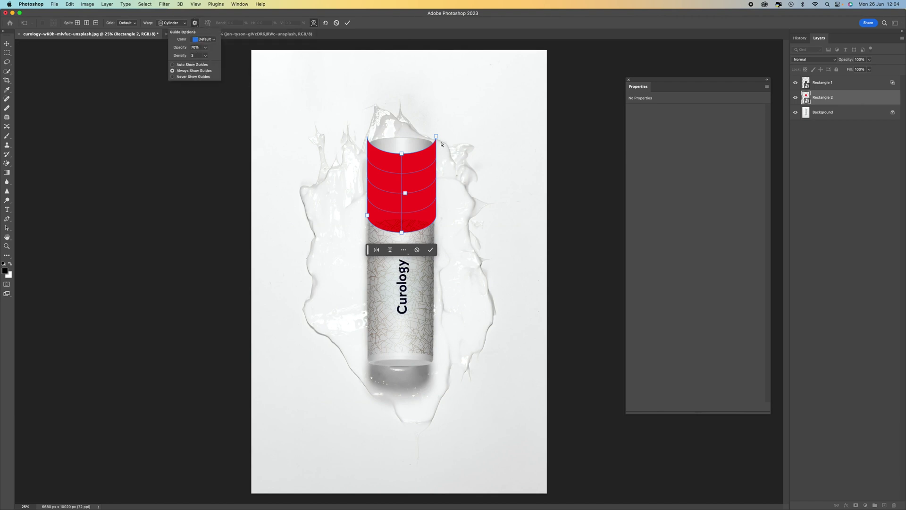
{"action": "left_click_drag", "start_coordinate": [402, 234], "coordinate": [404, 208]}
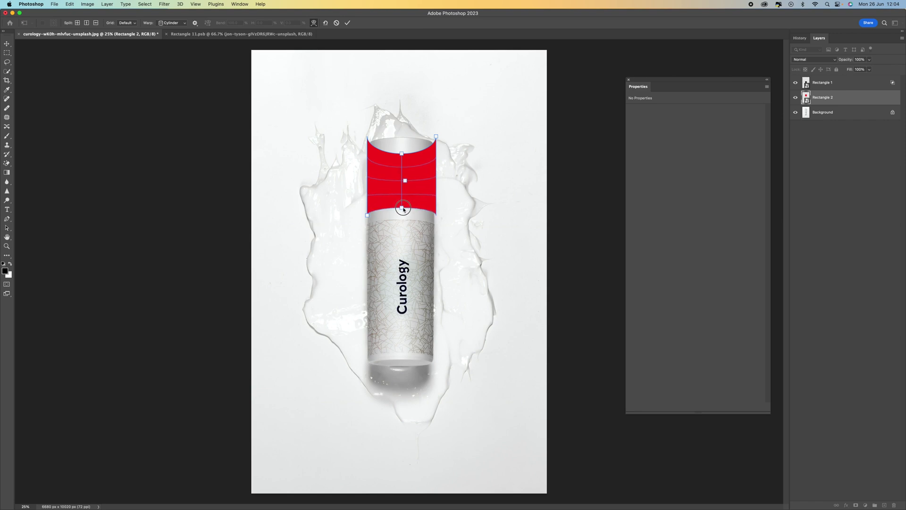
Set the cap rectangle's opacity to 49% and fit the Cylinder warp's corners and curved edges to the bottle cap
{"action": "left_click", "coordinate": [870, 60]}
{"action": "left_click_drag", "start_coordinate": [855, 69], "coordinate": [853, 69]}
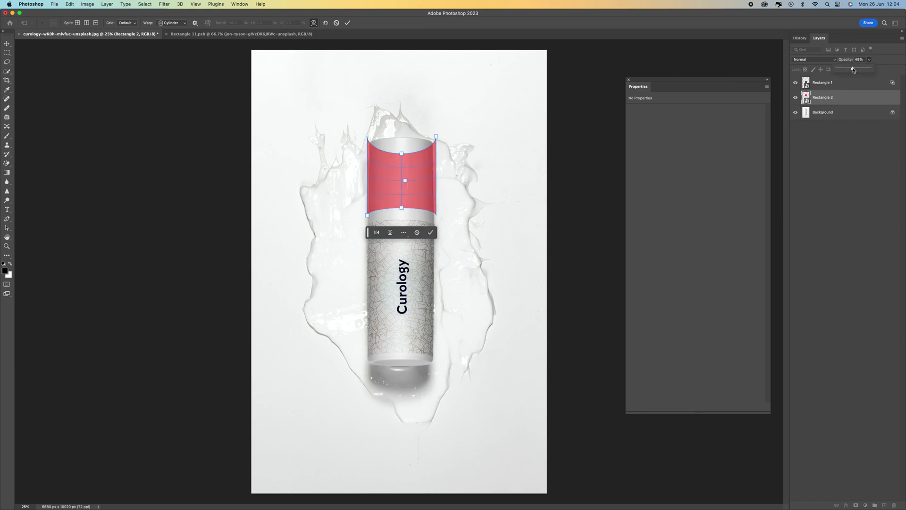
{"action": "scroll", "coordinate": [422, 151], "scroll_direction": "up", "scroll_amount": 3}
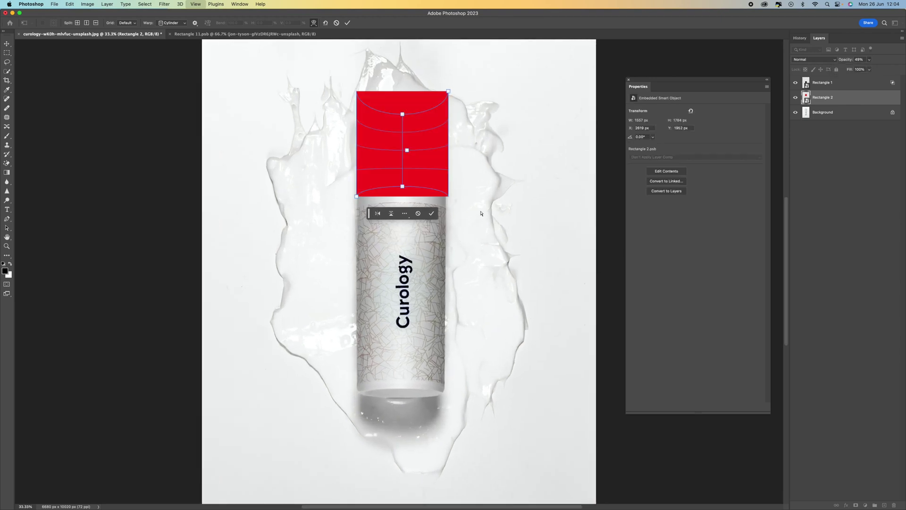
{"action": "mouse_move", "coordinate": [404, 152]}
{"action": "left_mouse_down"}
{"action": "mouse_move", "coordinate": [409, 111]}
{"action": "mouse_move", "coordinate": [410, 146]}
{"action": "left_mouse_up"}
{"action": "left_click_drag", "start_coordinate": [469, 156], "coordinate": [467, 144]}
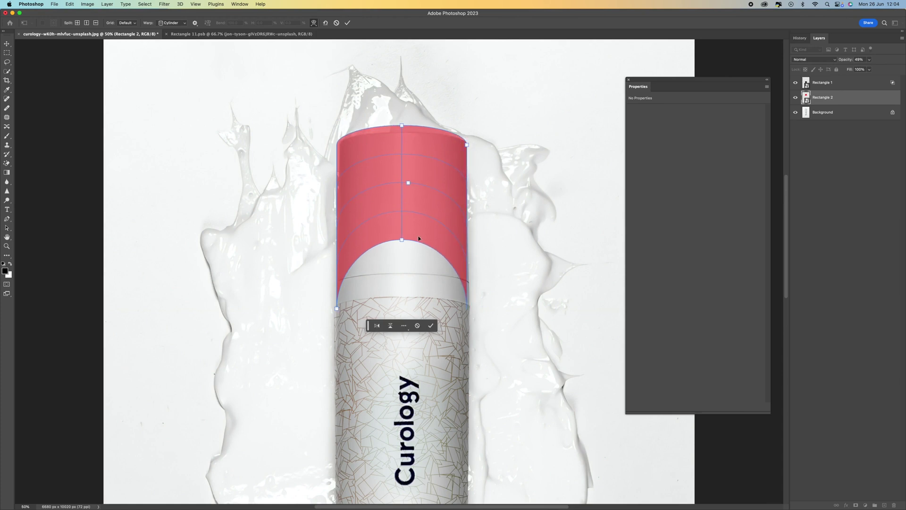
{"action": "left_click_drag", "start_coordinate": [402, 242], "coordinate": [402, 302]}
{"action": "left_click_drag", "start_coordinate": [336, 308], "coordinate": [338, 282]}
{"action": "left_click_drag", "start_coordinate": [401, 240], "coordinate": [401, 278]}
{"action": "left_click_drag", "start_coordinate": [402, 125], "coordinate": [402, 133]}
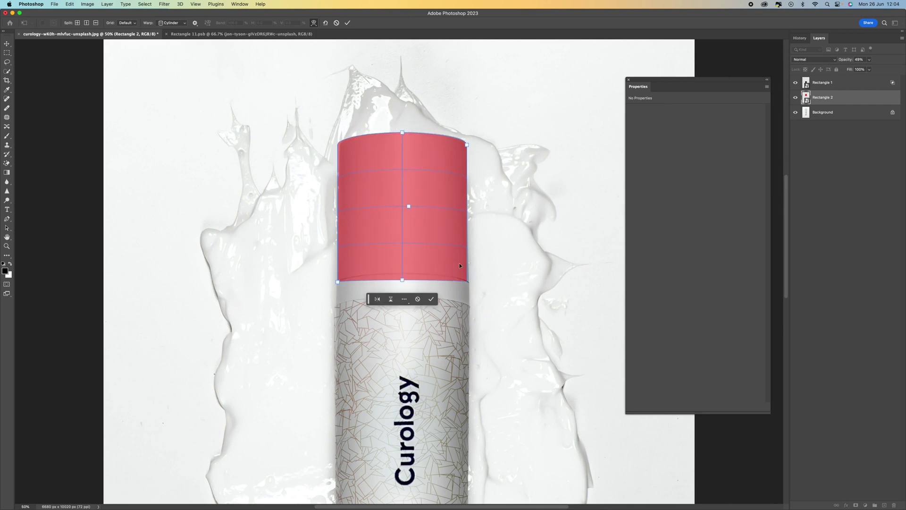
{"action": "left_click_drag", "start_coordinate": [402, 280], "coordinate": [433, 254]}
{"action": "left_click_drag", "start_coordinate": [340, 284], "coordinate": [338, 282]}
{"action": "left_click_drag", "start_coordinate": [468, 145], "coordinate": [467, 144]}
Refine the cap rectangle's corners with a Perspective transform to match the cap's taper, and commit the transformation
{"action": "right_click", "coordinate": [427, 189]}
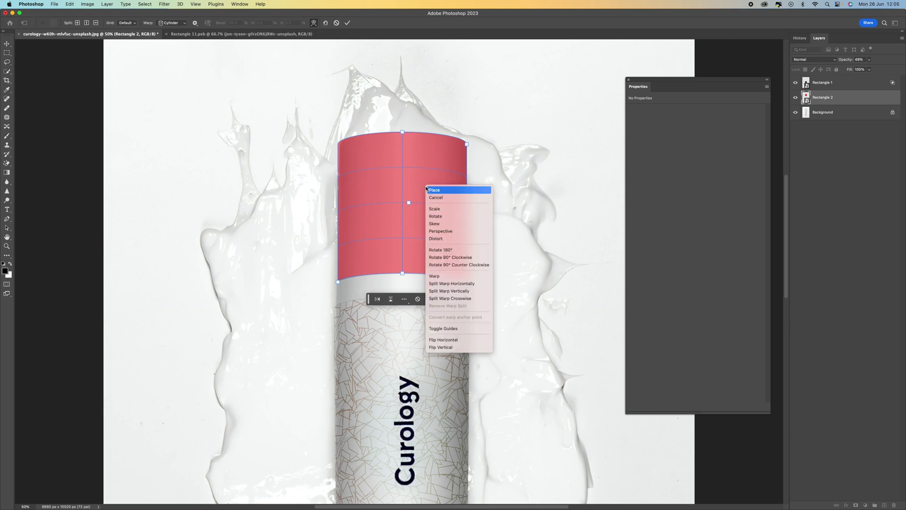
{"action": "left_click", "coordinate": [454, 231]}
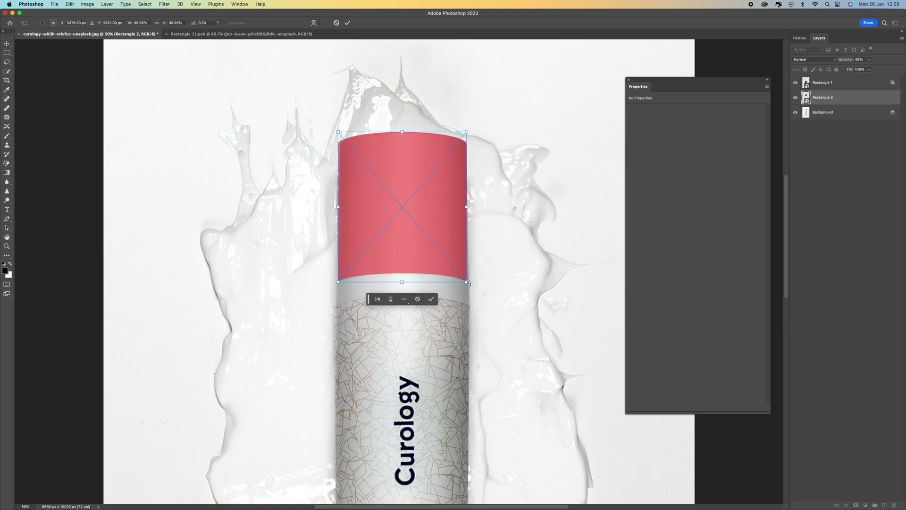
{"action": "left_click_drag", "start_coordinate": [467, 282], "coordinate": [469, 283]}
{"action": "left_click_drag", "start_coordinate": [338, 132], "coordinate": [465, 136]}
{"action": "left_click_drag", "start_coordinate": [466, 206], "coordinate": [452, 193]}
{"action": "left_click_drag", "start_coordinate": [463, 132], "coordinate": [466, 133]}
{"action": "key", "text": "Return"}
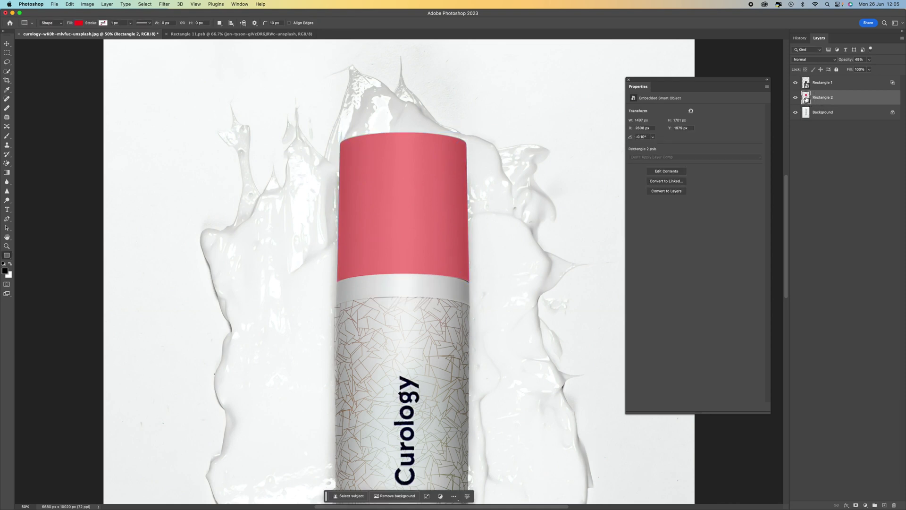
Open the cap rectangle's smart object contents and place the black line-pattern JPEG from the Desktop as an embedded image
{"action": "double_click", "coordinate": [807, 97]}
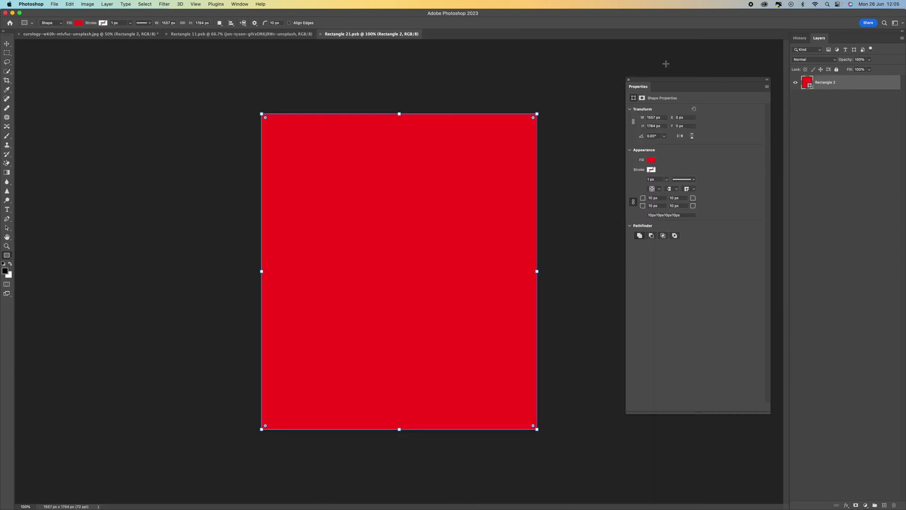
{"action": "left_click", "coordinate": [54, 3]}
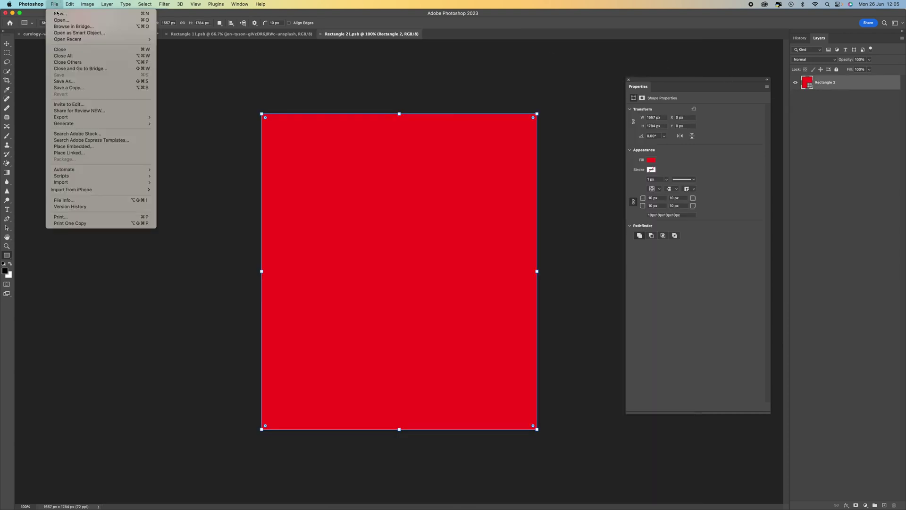
{"action": "left_click", "coordinate": [76, 147]}
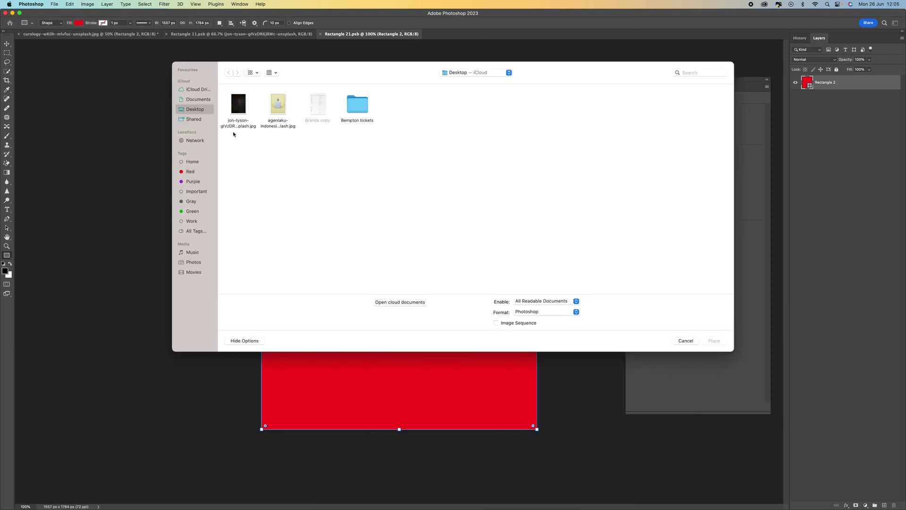
{"action": "left_click", "coordinate": [240, 106]}
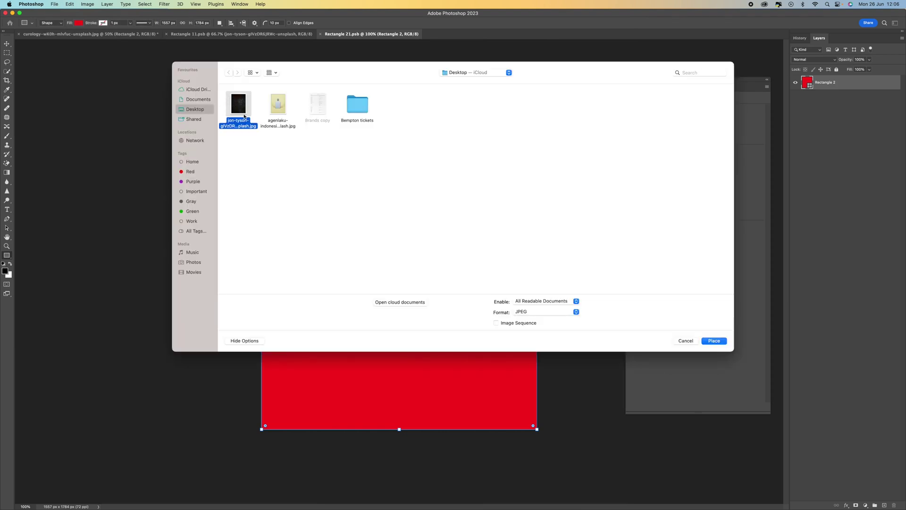
{"action": "left_click", "coordinate": [718, 343]}
Stretch the placed pattern horizontally to cover the full width of the cap's red rectangle and commit the placement
{"action": "left_click_drag", "start_coordinate": [284, 271], "coordinate": [261, 271]}
{"action": "left_click_drag", "start_coordinate": [517, 271], "coordinate": [536, 271]}
{"action": "left_click", "coordinate": [347, 23]}
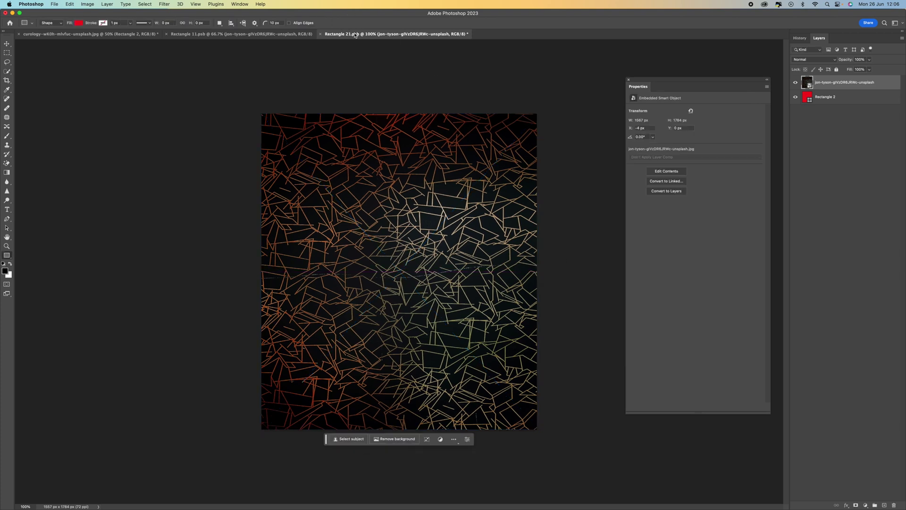
Save the cap's smart object contents and switch back to the bottle photo document
{"action": "left_click", "coordinate": [54, 3]}
{"action": "left_click", "coordinate": [97, 76]}
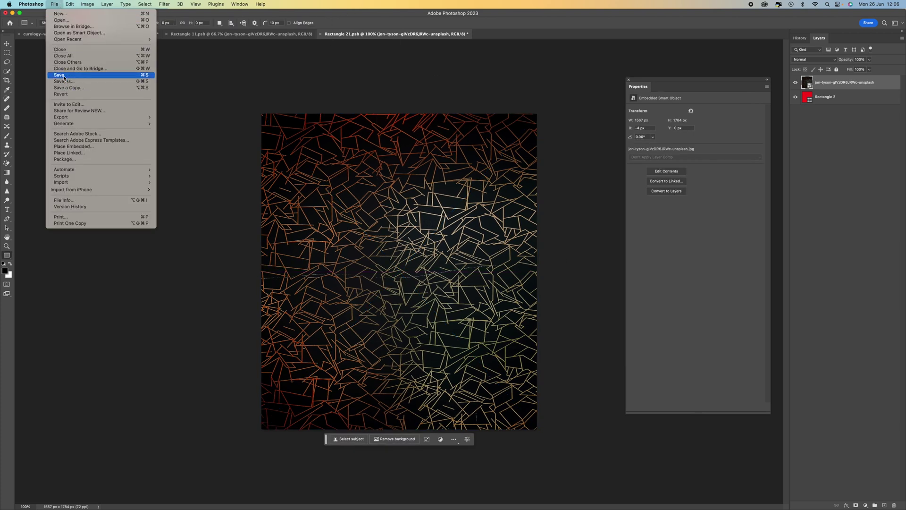
{"action": "left_click", "coordinate": [89, 34]}
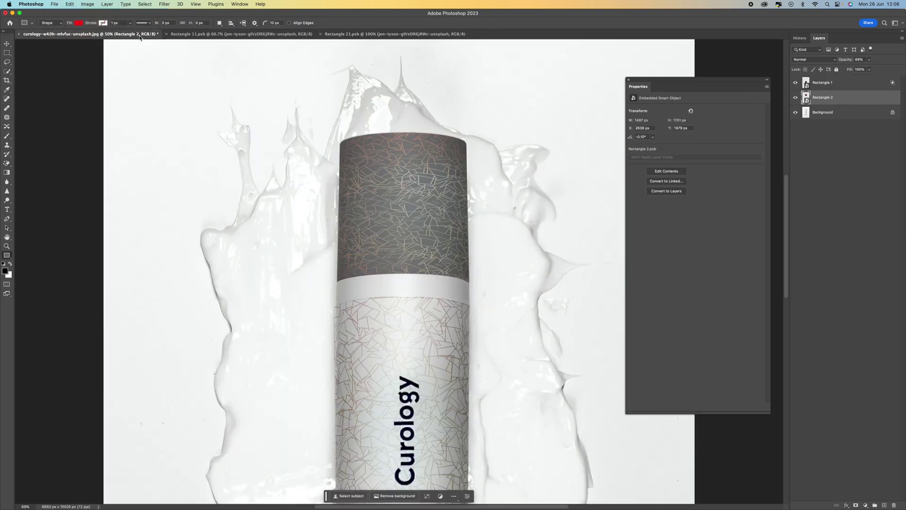
Split the cap layer's Blend If sliders at about 114 and 160 for Current Layer, 83 and 229 for Underlying Layer, and apply Linear Burn blending
{"action": "right_click", "coordinate": [827, 99]}
{"action": "left_click", "coordinate": [853, 101]}
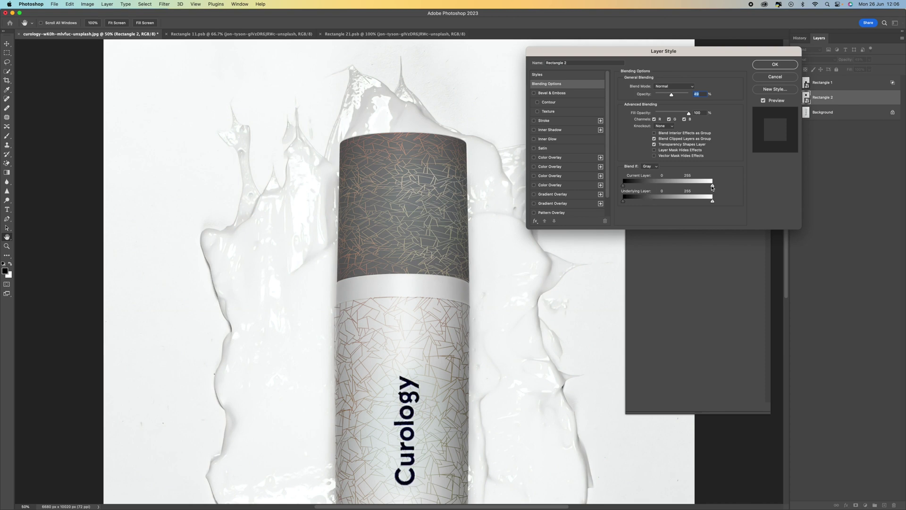
{"action": "mouse_move", "coordinate": [712, 187]}
{"action": "left_mouse_down"}
{"action": "mouse_move", "coordinate": [649, 187]}
{"action": "mouse_move", "coordinate": [680, 186]}
{"action": "mouse_move", "coordinate": [711, 201]}
{"action": "mouse_move", "coordinate": [695, 203]}
{"action": "mouse_move", "coordinate": [702, 202]}
{"action": "left_mouse_up"}
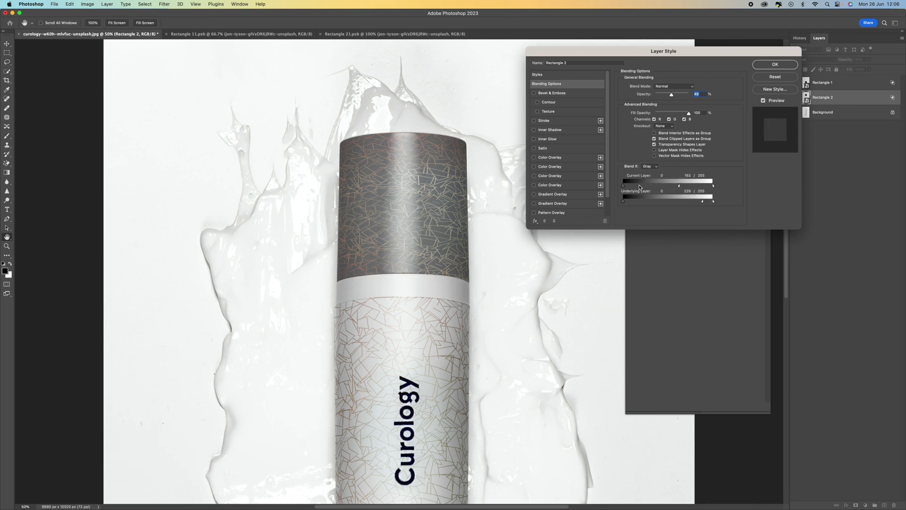
{"action": "left_click_drag", "start_coordinate": [627, 188], "coordinate": [705, 203]}
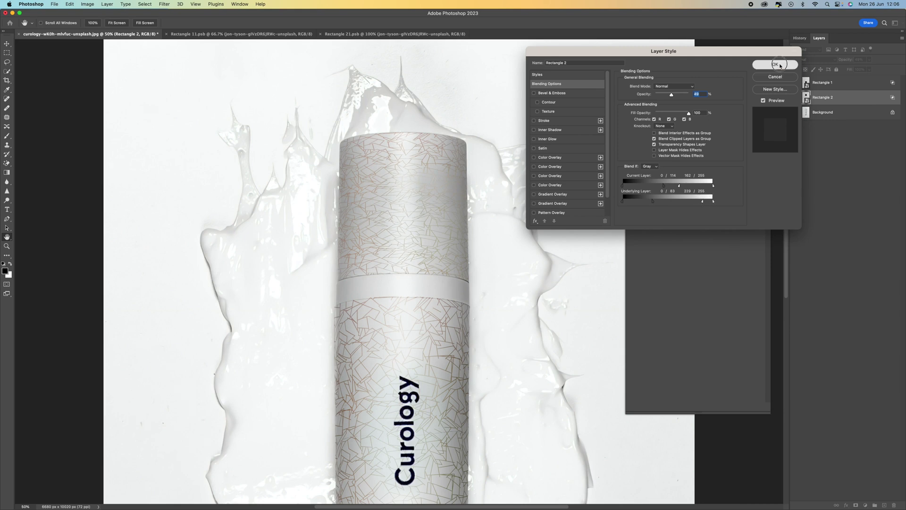
{"action": "left_click", "coordinate": [775, 64]}
{"action": "left_click", "coordinate": [815, 61]}
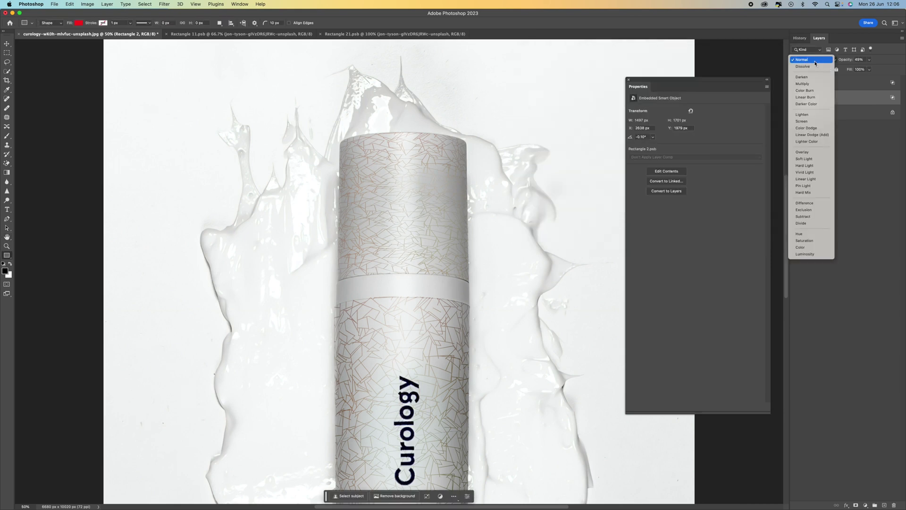
{"action": "left_click", "coordinate": [819, 98]}
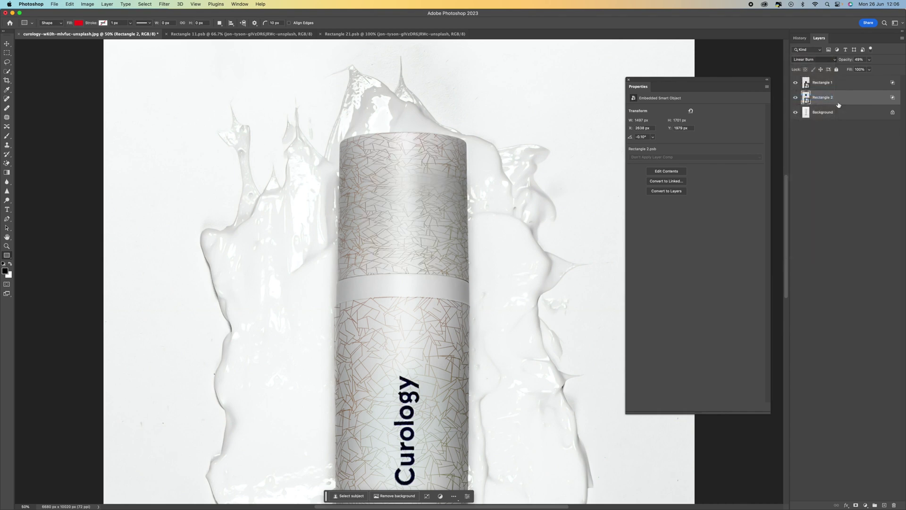
Review the whole bottle mockup, check the cap's smart object contents, and return to the bottle photo document
{"action": "key", "text": "super+minus"}
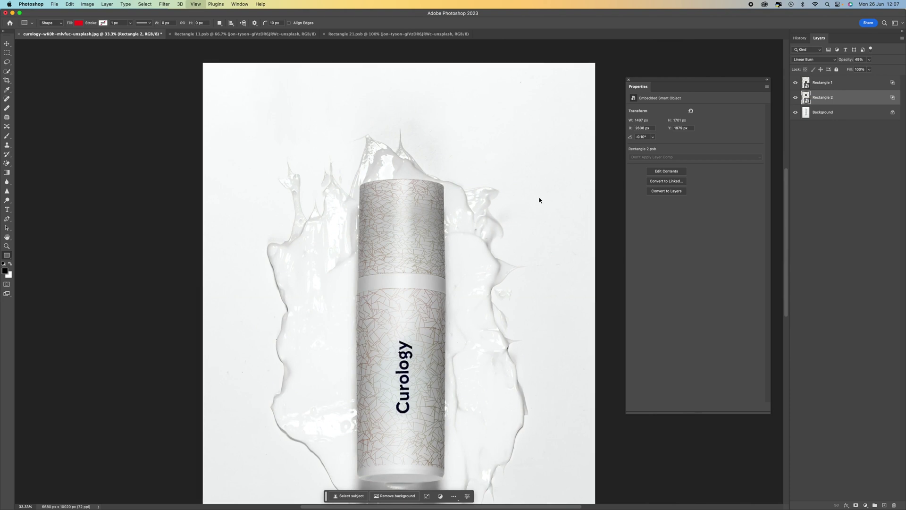
{"action": "key", "text": "super+minus"}
{"action": "key", "text": "super+plus"}
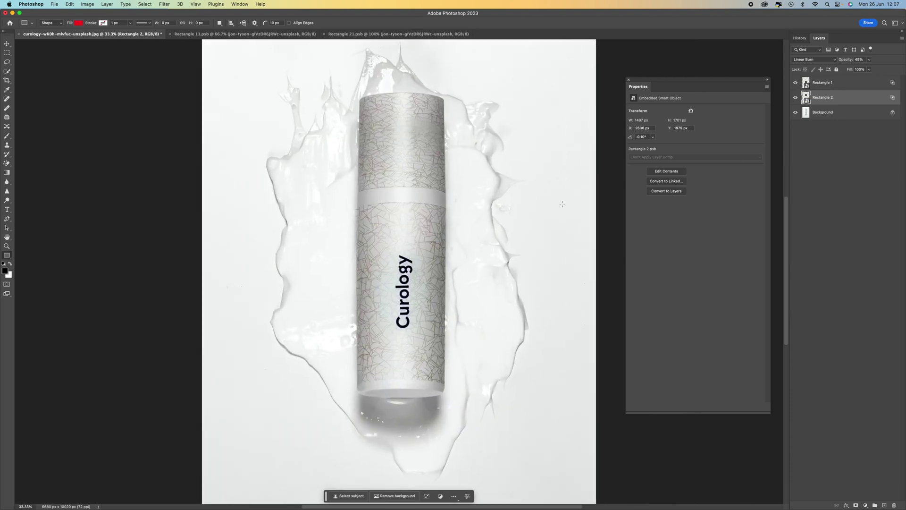
{"action": "scroll", "coordinate": [469, 162], "scroll_direction": "up", "scroll_amount": 3}
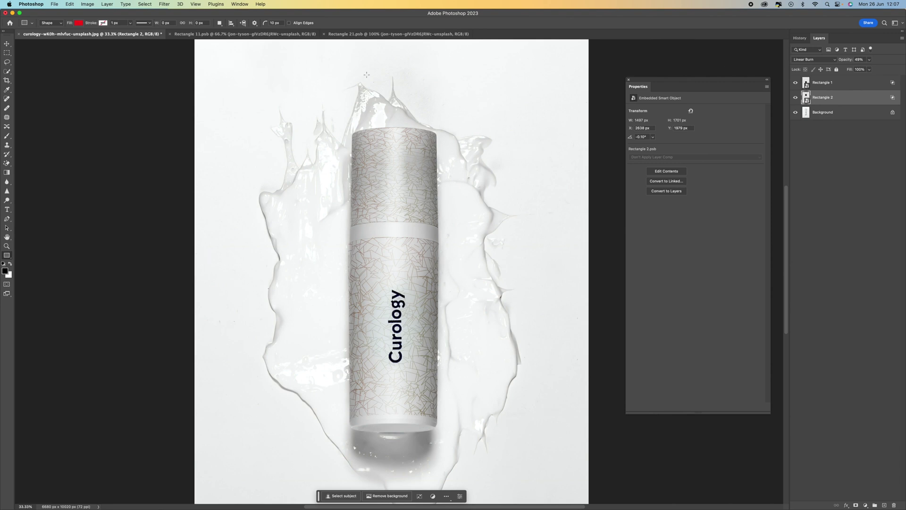
{"action": "double_click", "coordinate": [806, 98]}
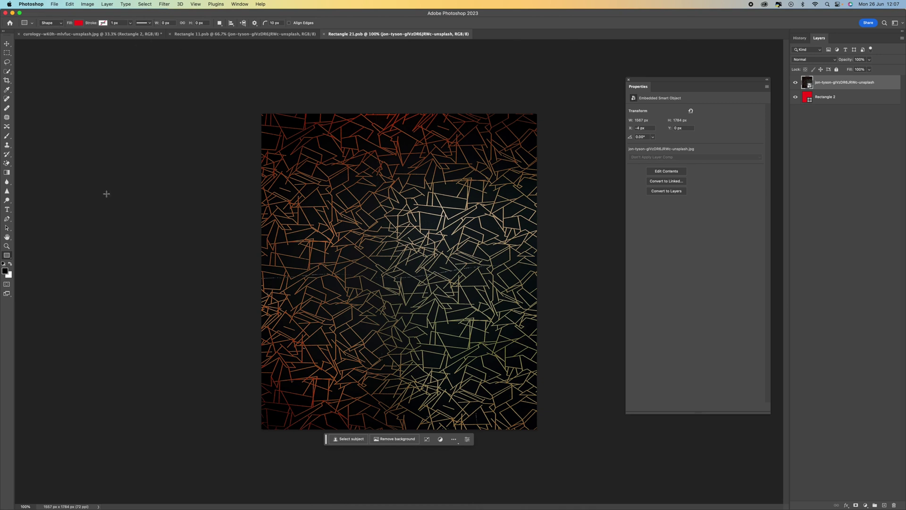
{"action": "left_click", "coordinate": [52, 34]}
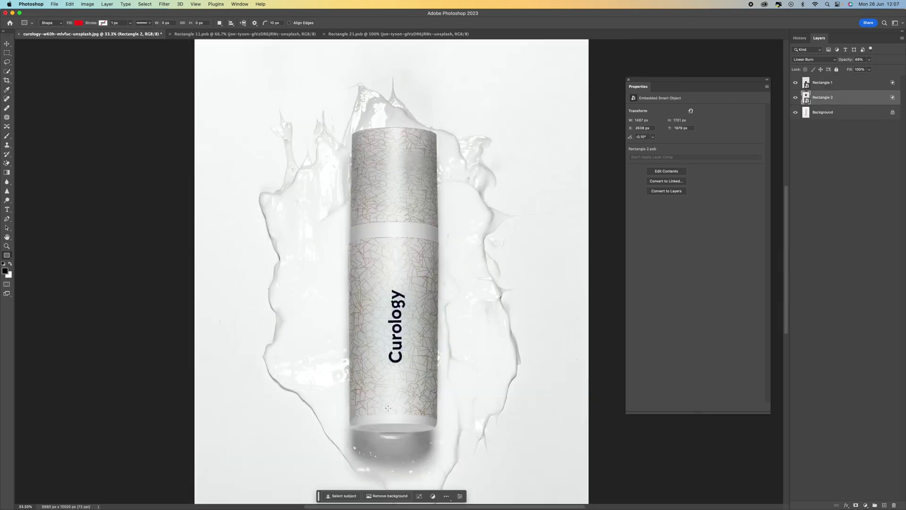